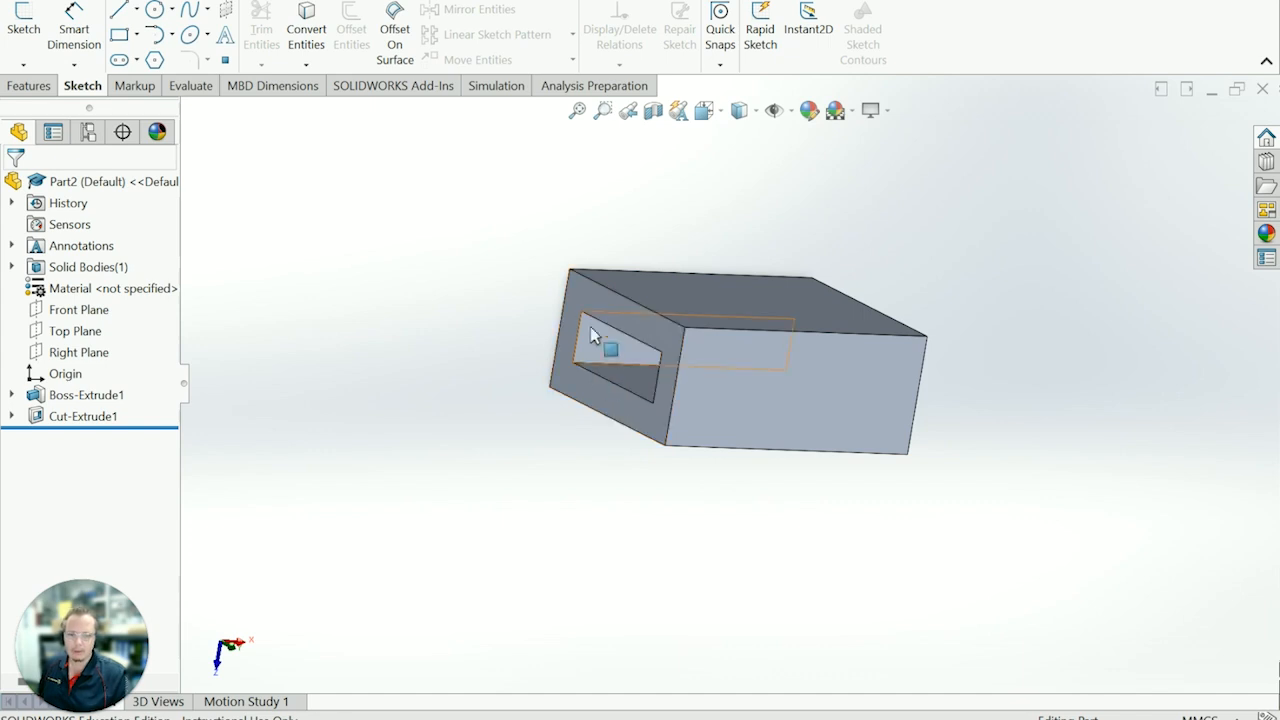
Start a new sketch on the block's large flat face adjoining the slotted side.
middle_click_drag(596, 469, 578, 504)
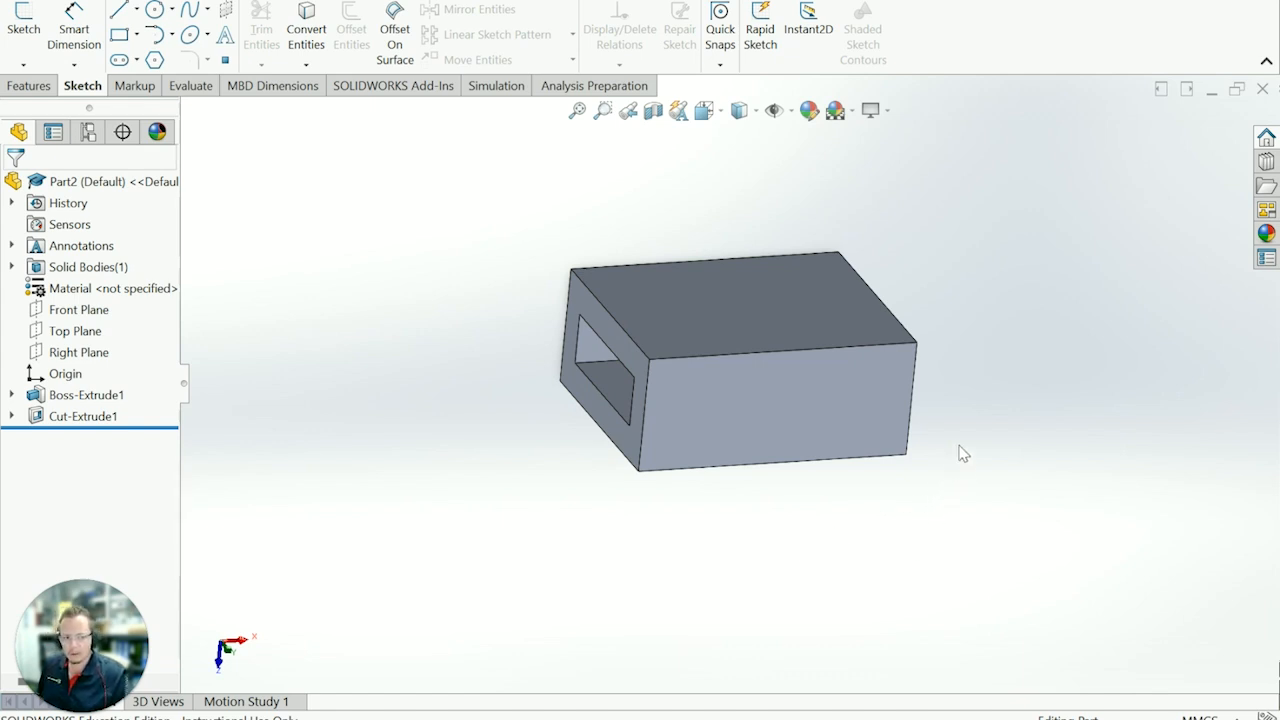
middle_click_drag(966, 420, 938, 616)
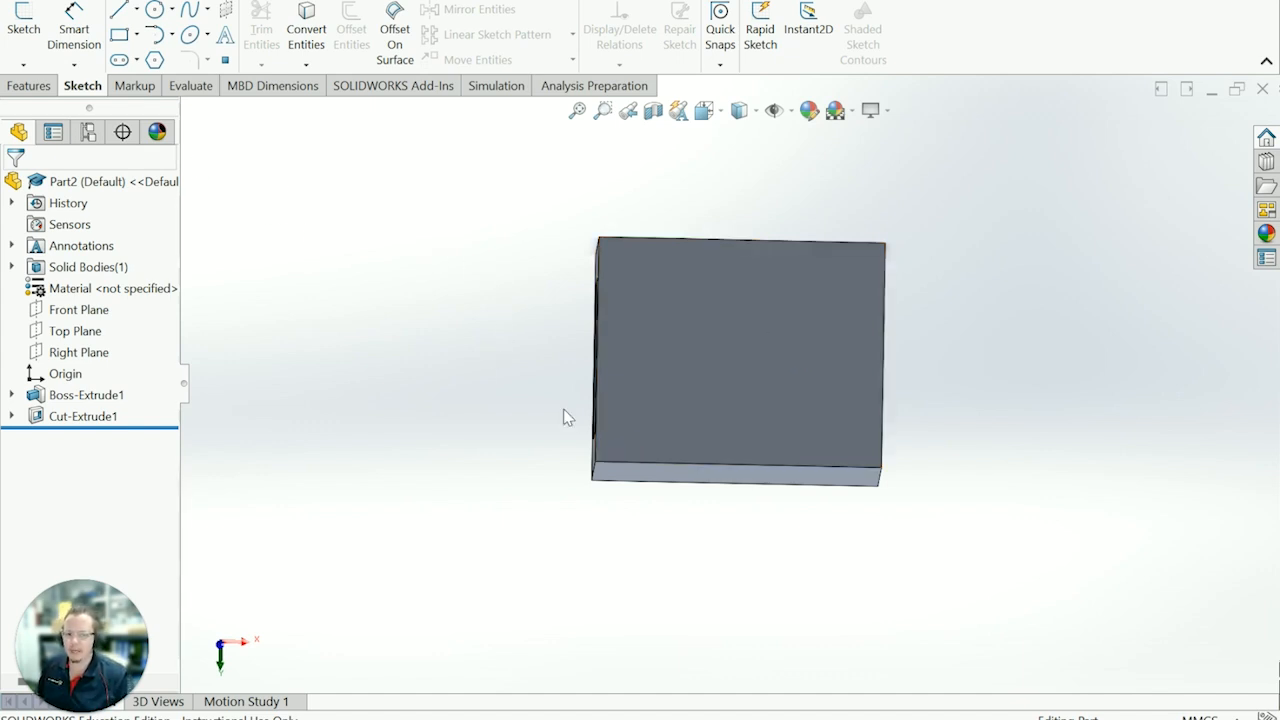
middle_click_drag(563, 417, 553, 418)
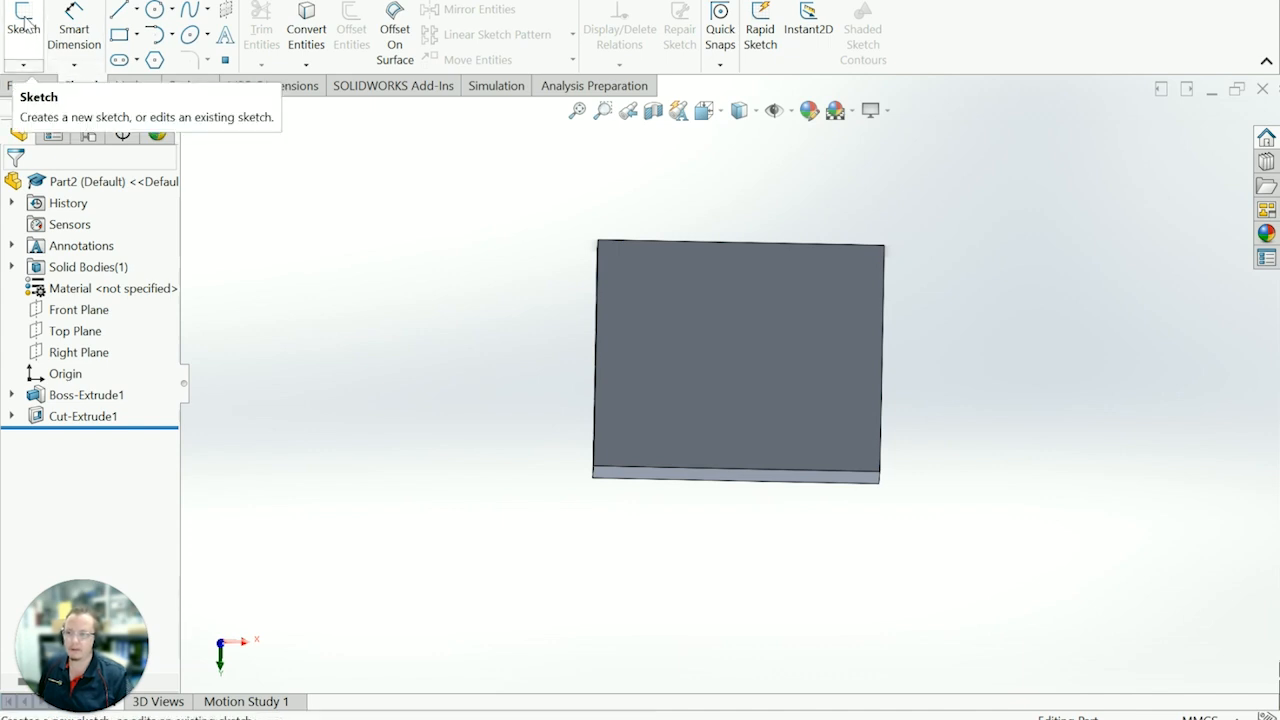
left_click(23, 17)
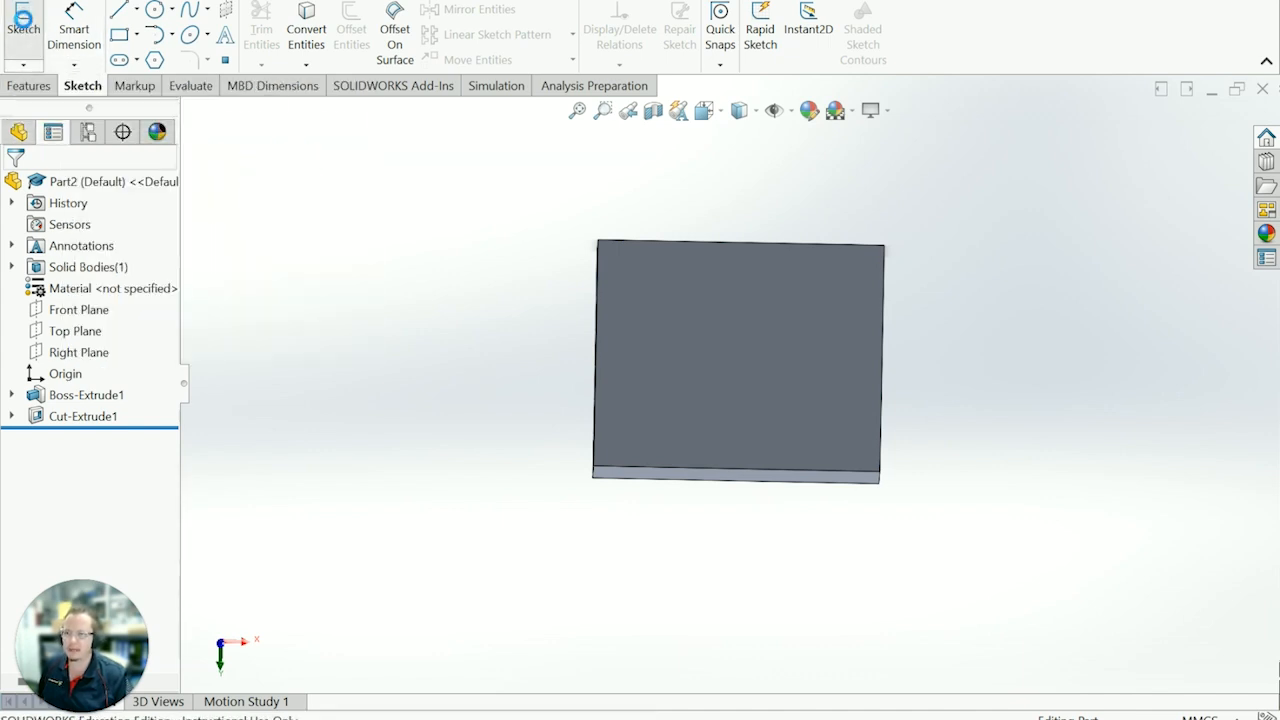
left_click(724, 341)
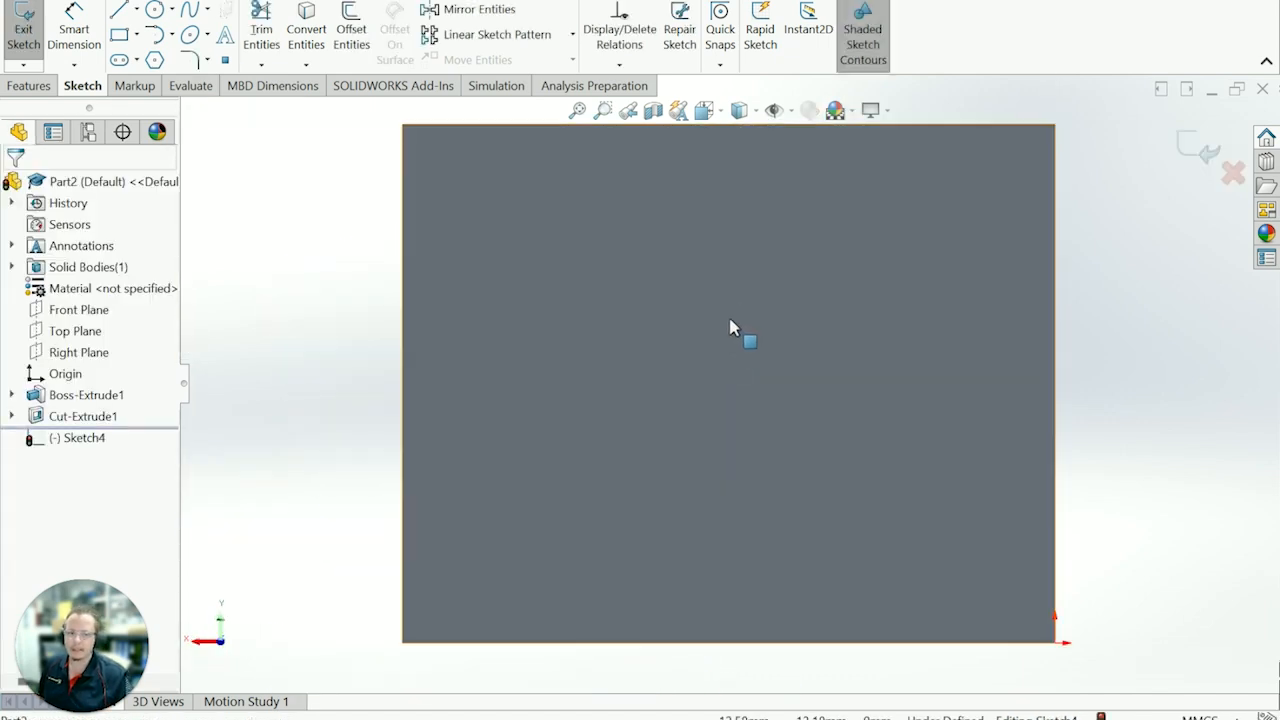
Sketch a corner rectangle about 19.3 mm by 14.6 mm inside the outline of the block's back face.
mouse_move(863, 394)
middle_mouse_down()
mouse_move(814, 380)
mouse_move(871, 386)
middle_mouse_up()
middle_click_drag(739, 359, 788, 380)
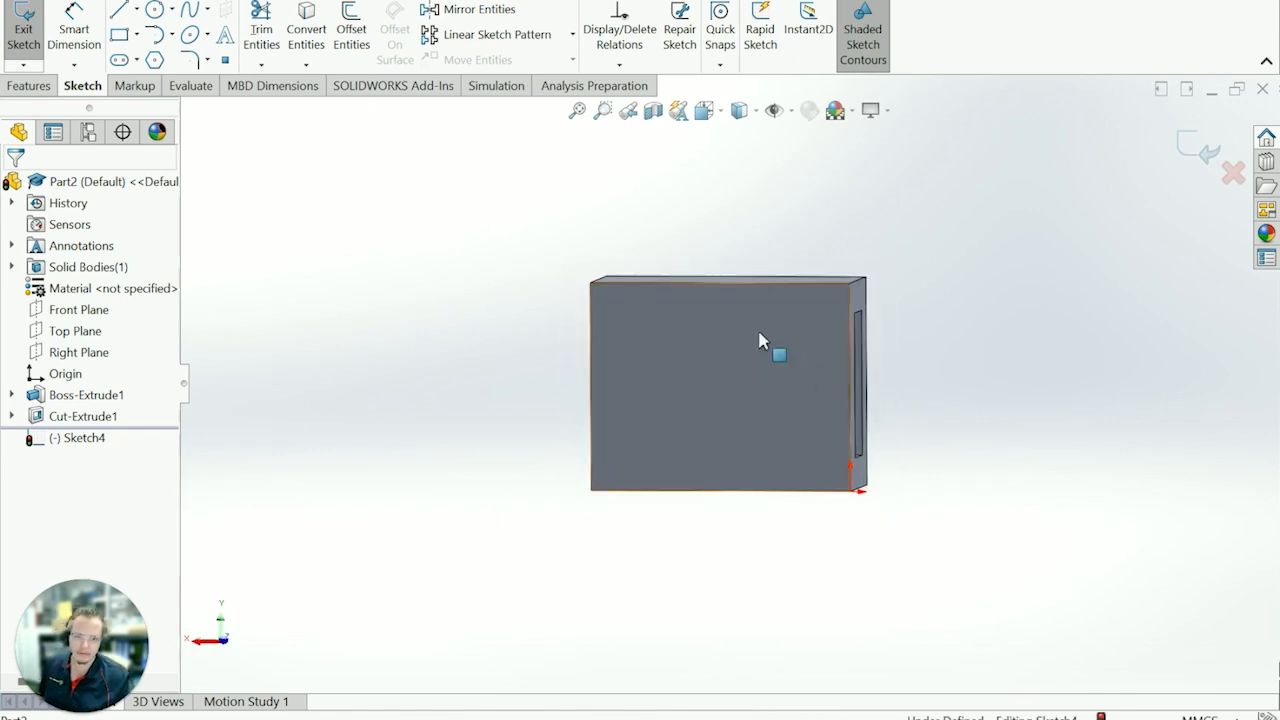
key("space")
mouse_move(548, 436)
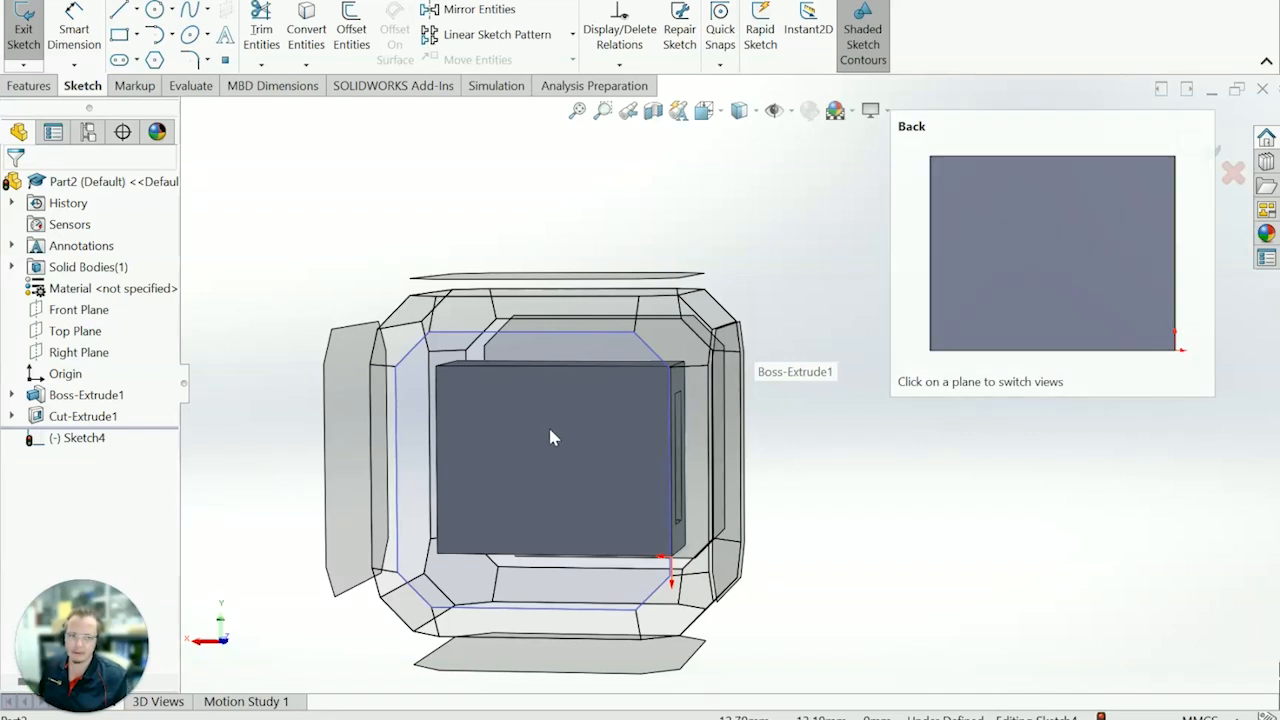
left_click(550, 437)
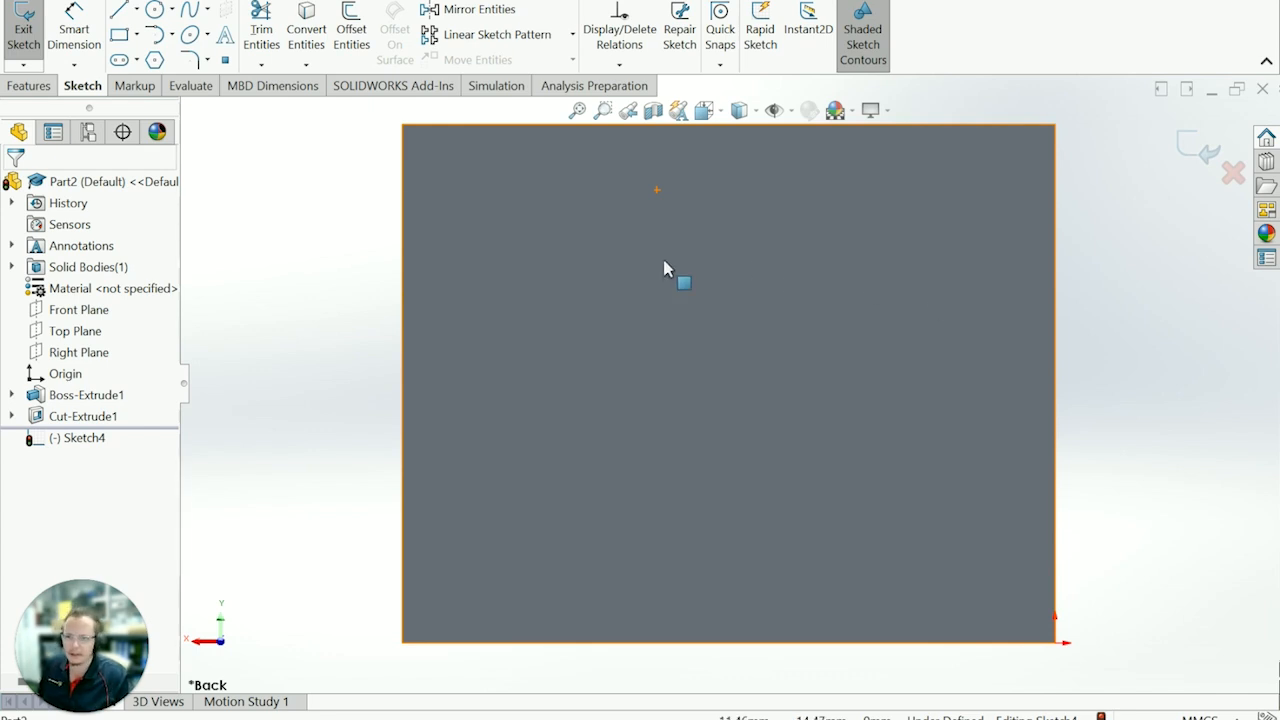
left_click(119, 34)
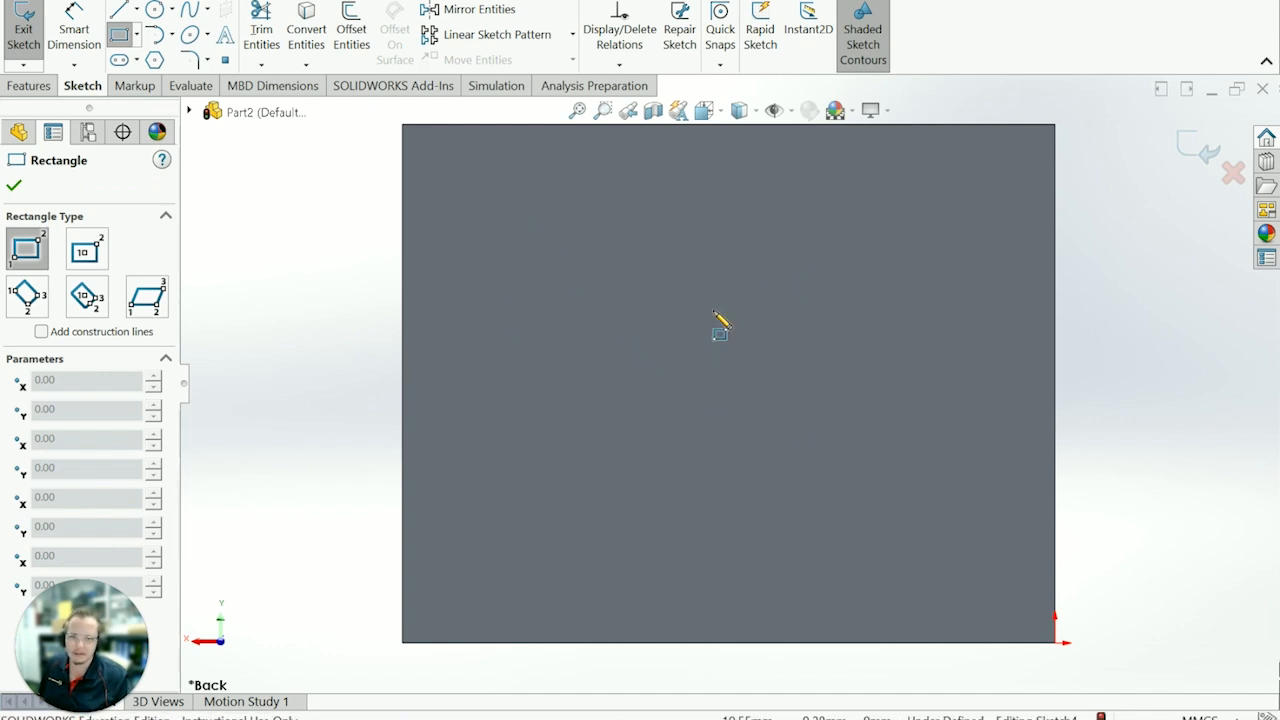
mouse_move(480, 186)
left_mouse_down()
mouse_move(511, 225)
mouse_move(870, 446)
mouse_move(989, 572)
left_mouse_up()
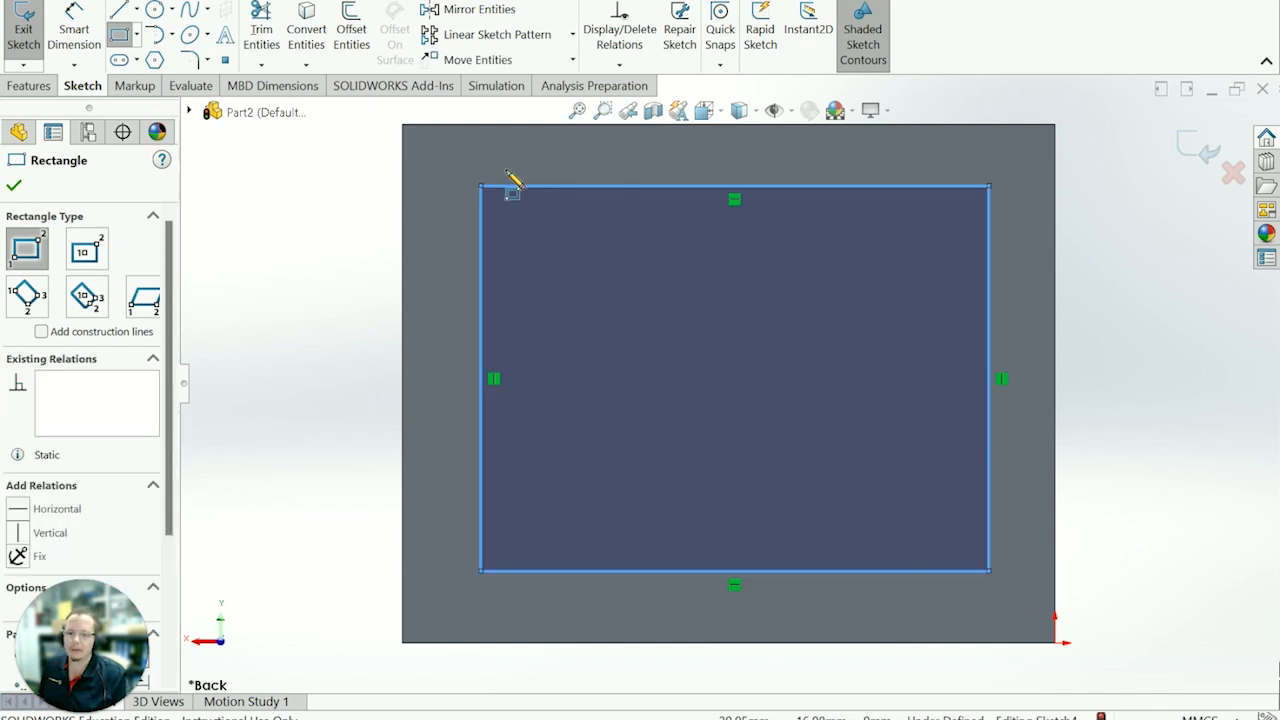
Dimension the rectangle's upper horizontal side to 18 mm.
left_click(87, 30)
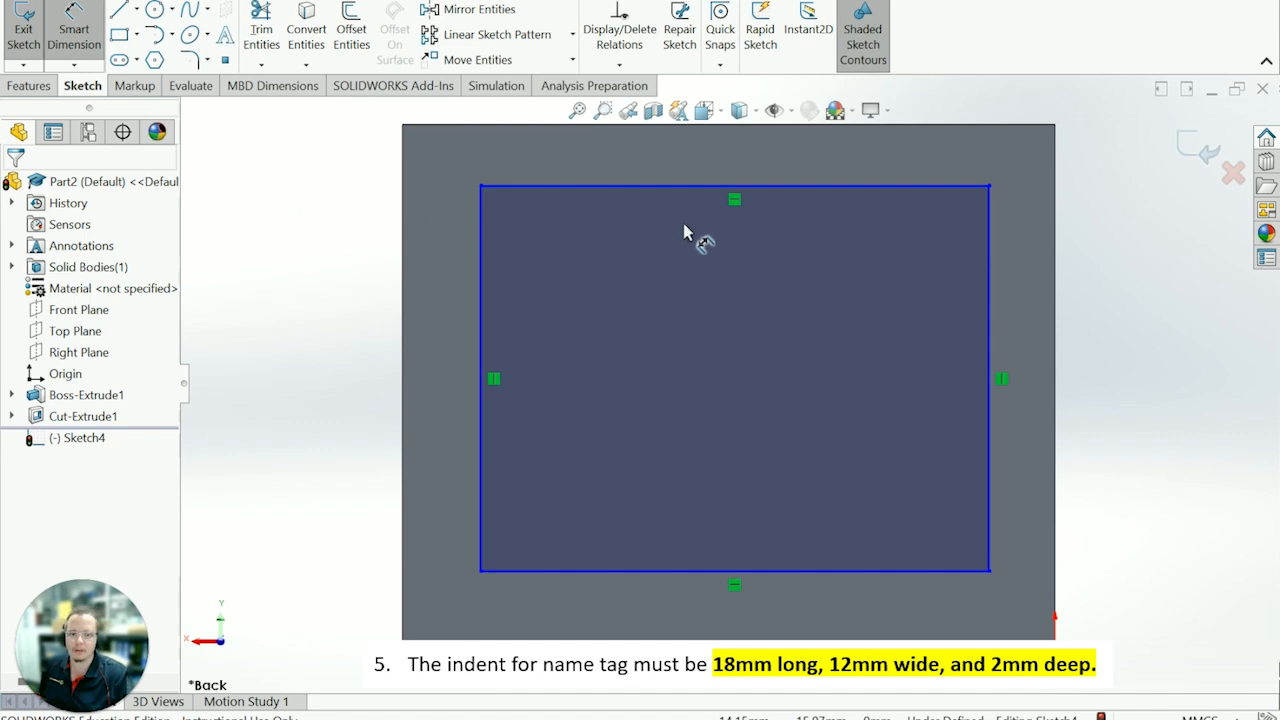
left_click(857, 190)
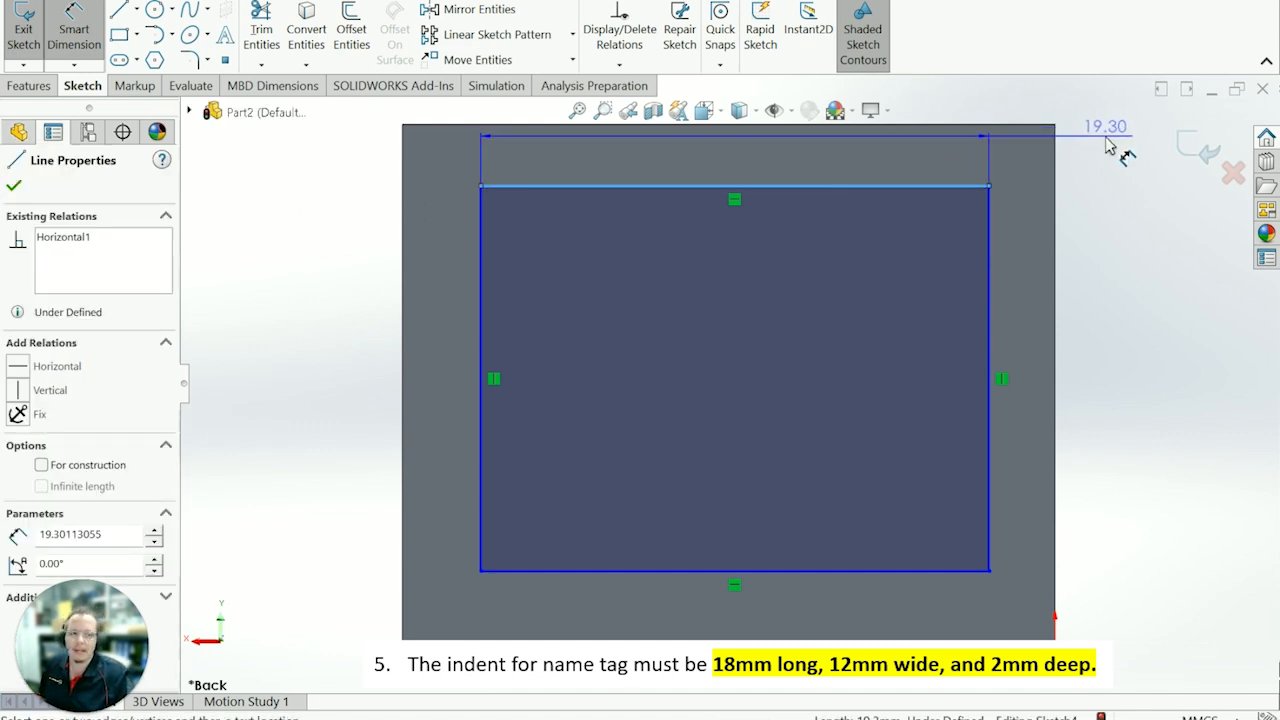
left_click(1108, 145)
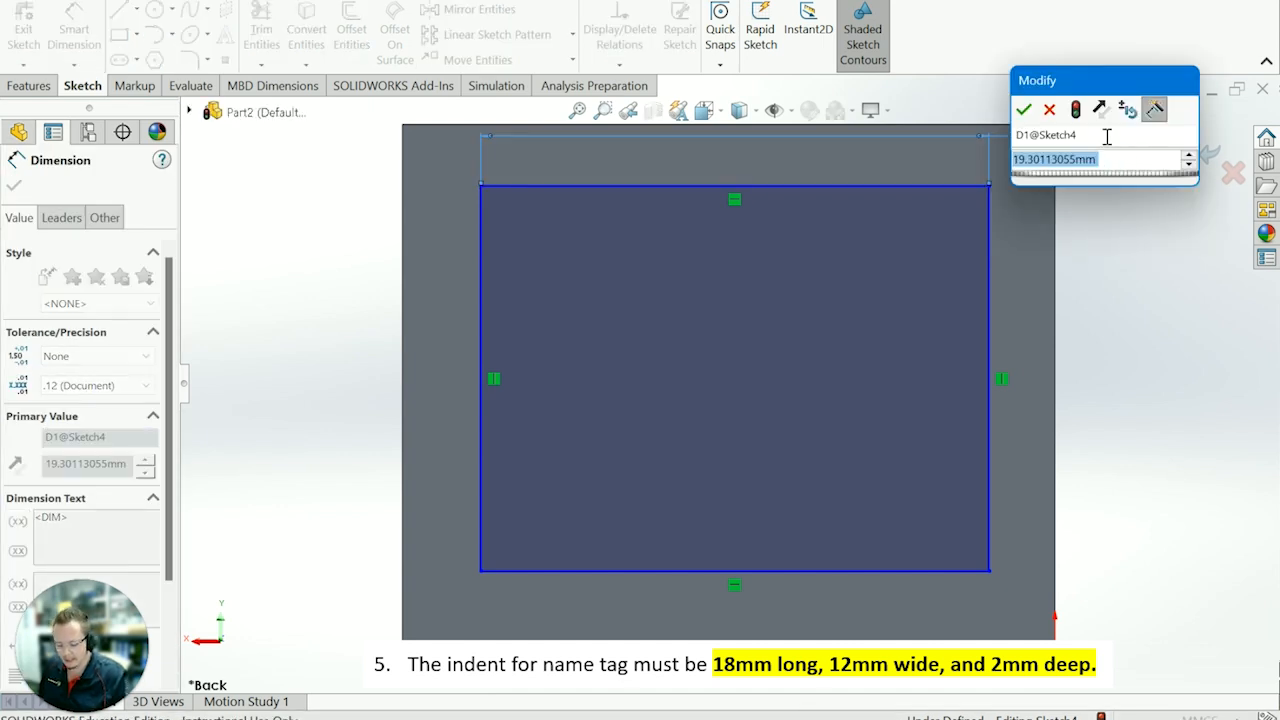
type("18")
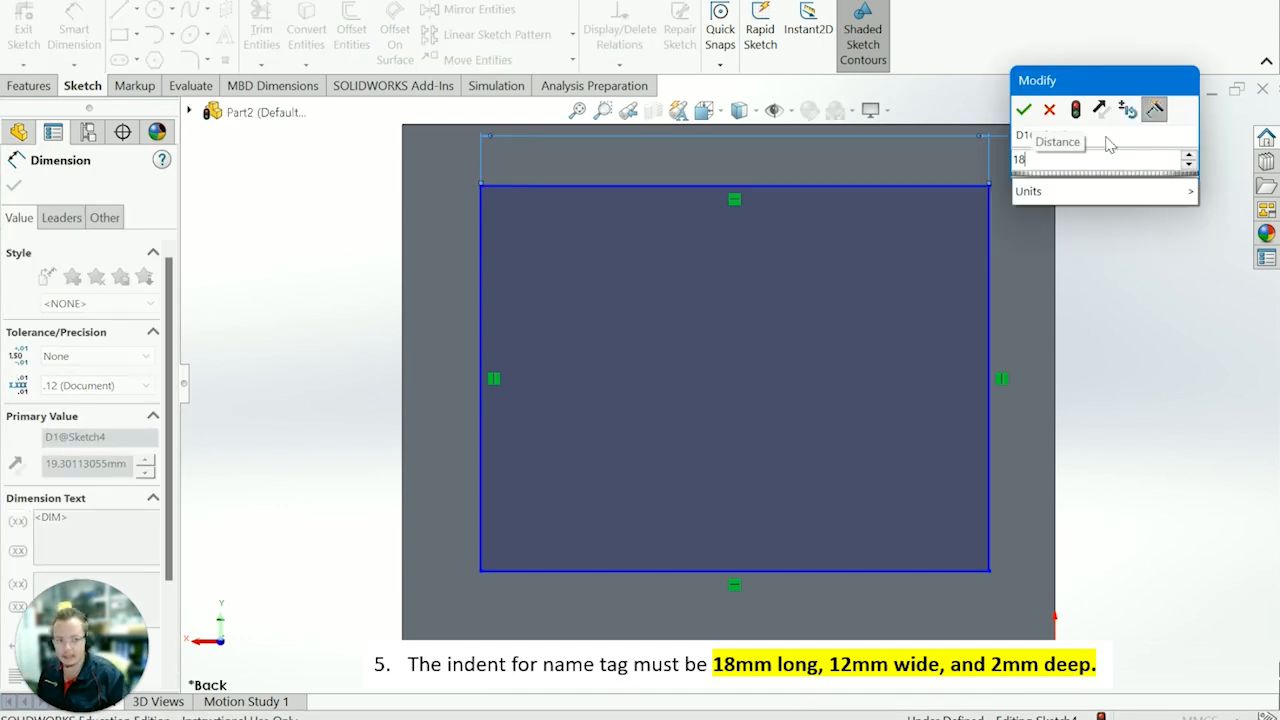
key("Return")
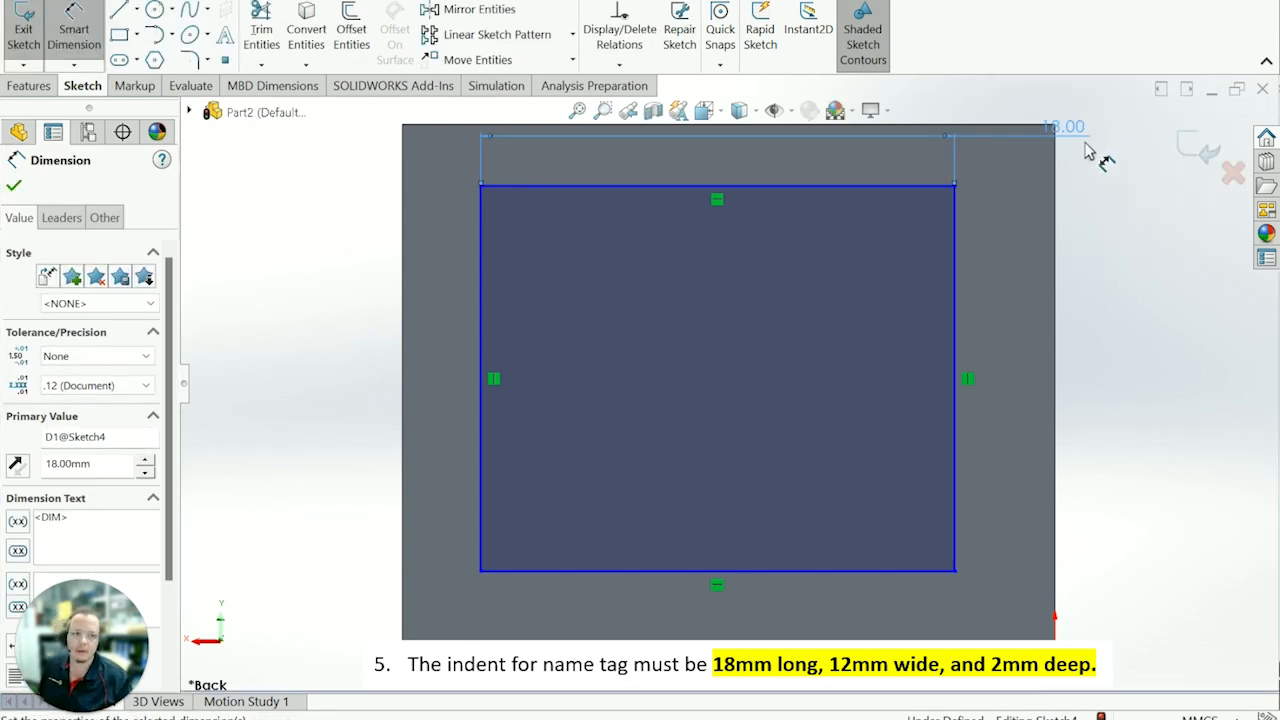
Dimension the rectangle's right vertical side to 12 mm and move the rectangle roughly to the middle of the face.
left_click(957, 237)
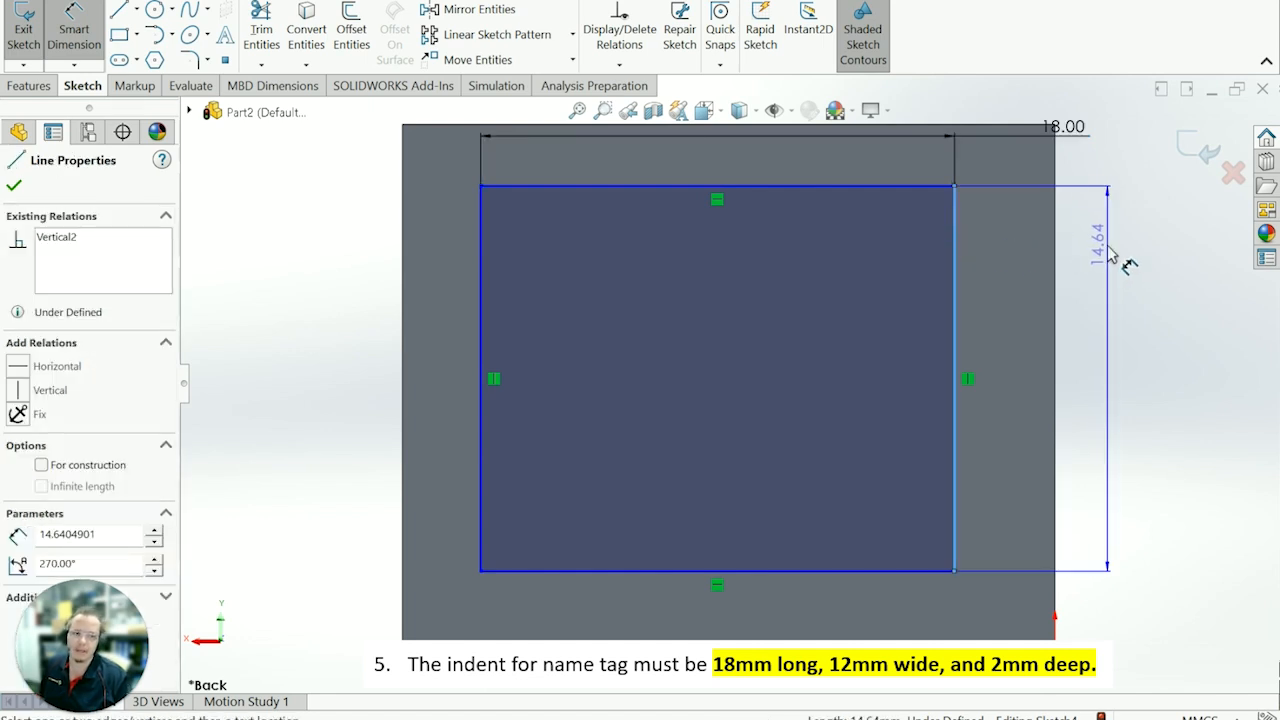
left_click(1110, 257)
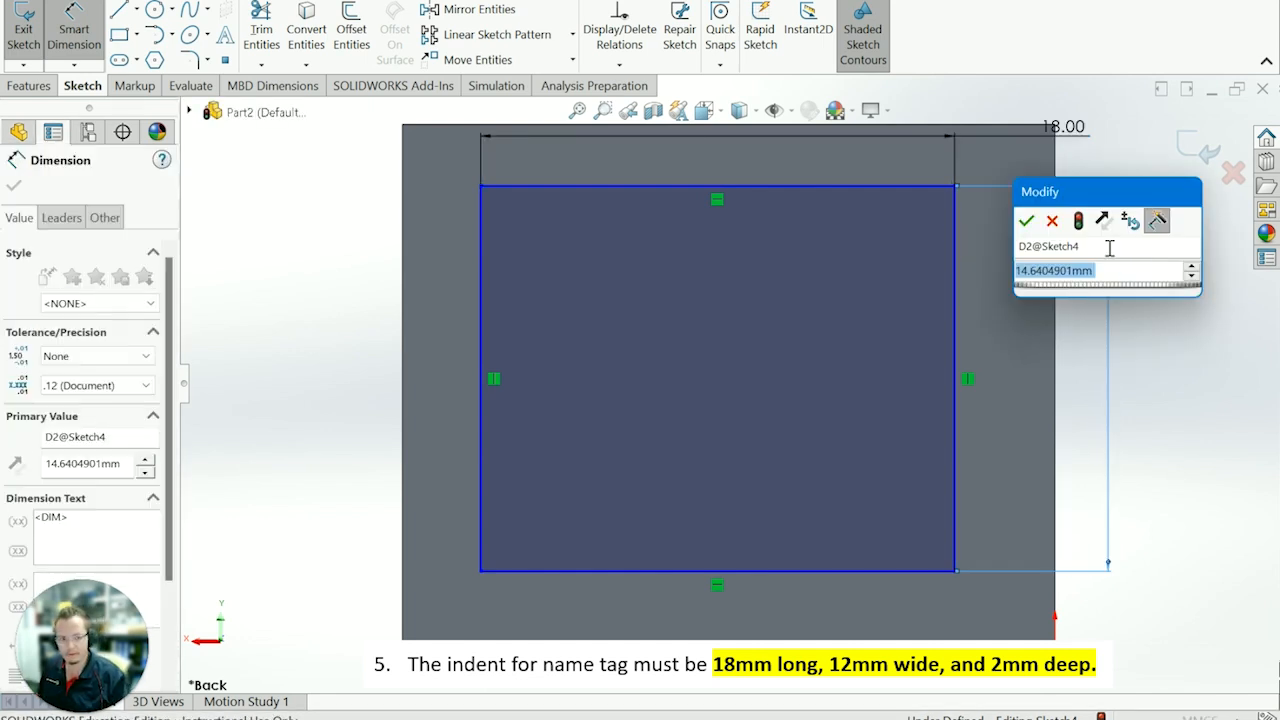
type("12")
key("Return")
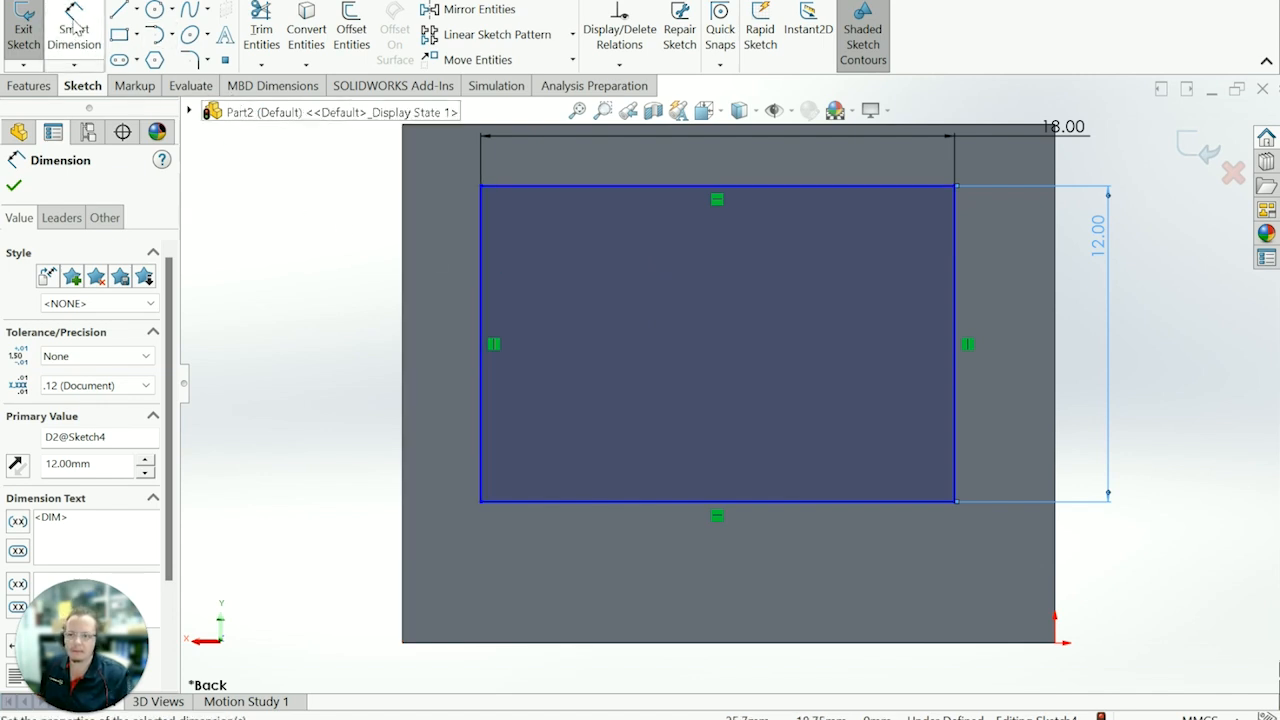
mouse_move(678, 250)
left_mouse_down()
mouse_move(720, 286)
mouse_move(697, 286)
mouse_move(724, 320)
mouse_move(712, 318)
left_mouse_up()
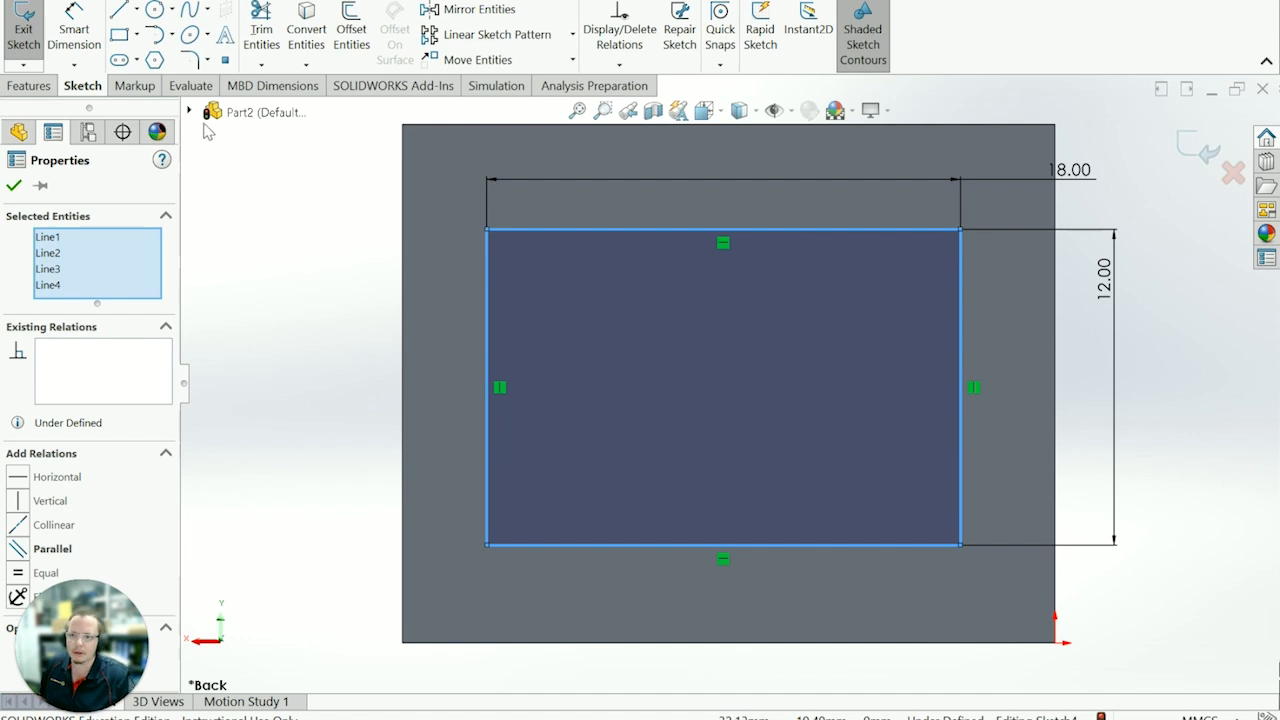
Measure the lengths of the block face's left vertical edge and upper horizontal edge.
left_click(190, 85)
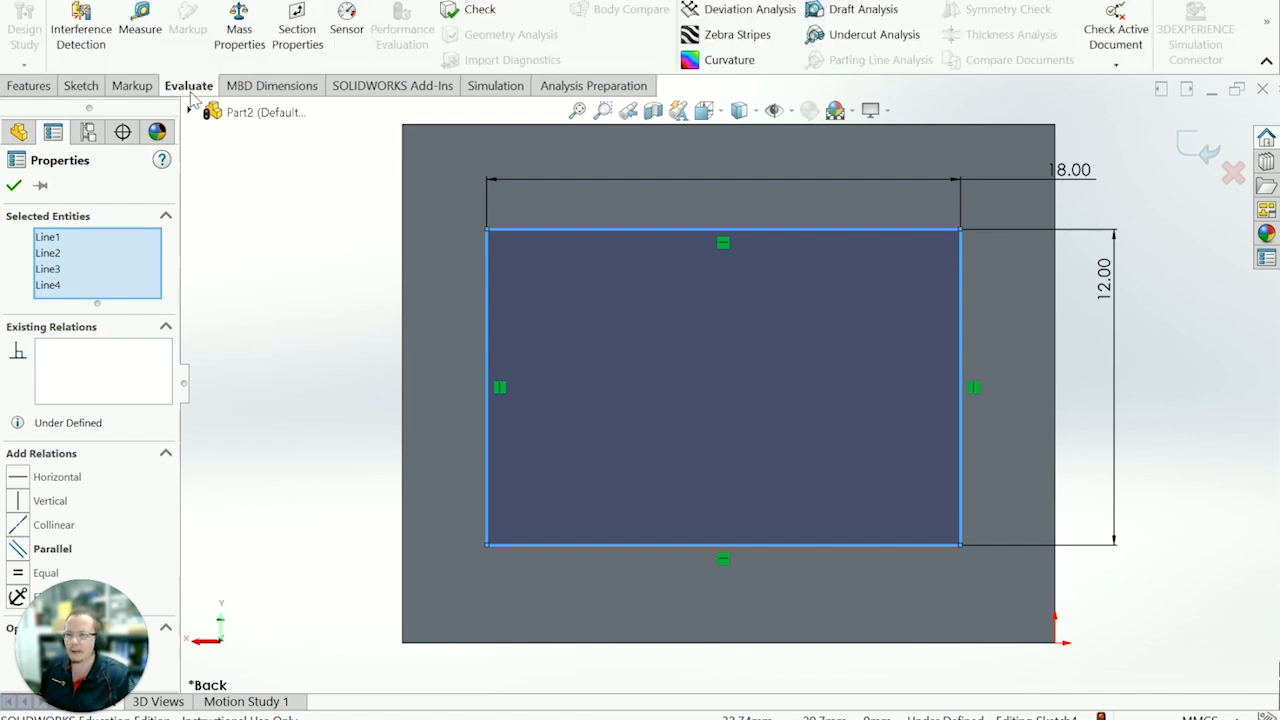
left_click(141, 22)
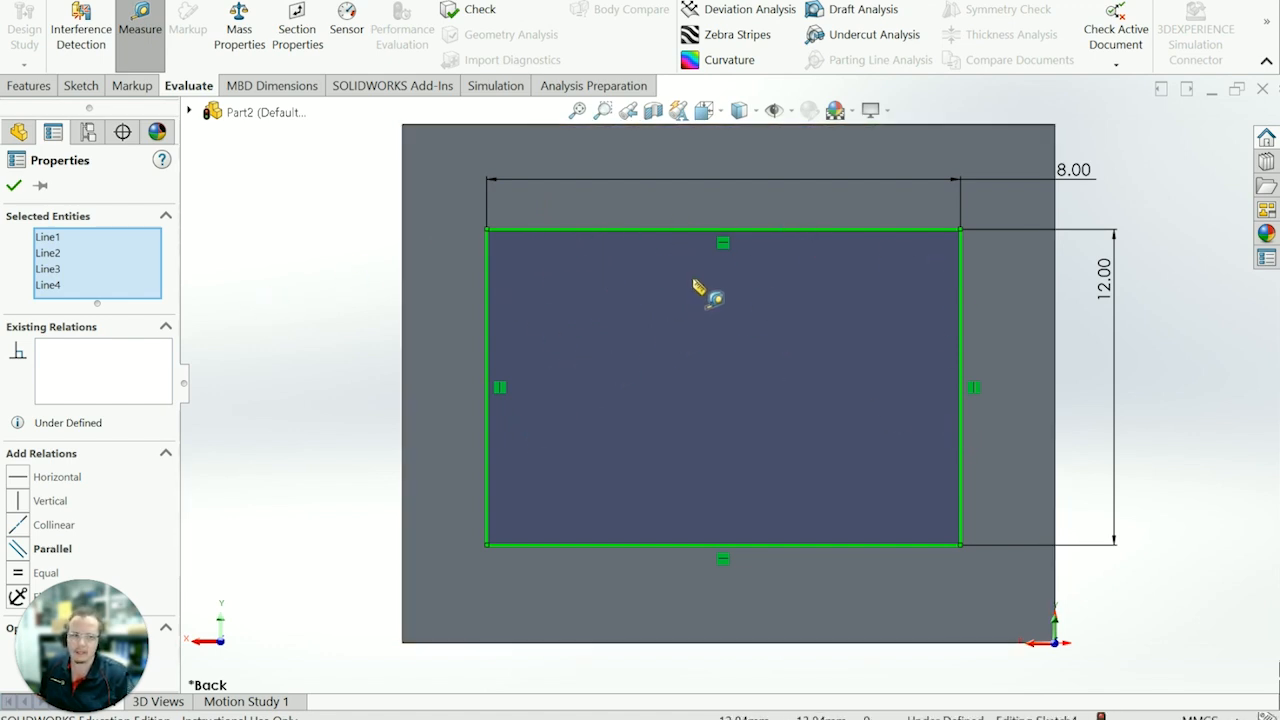
key("Escape")
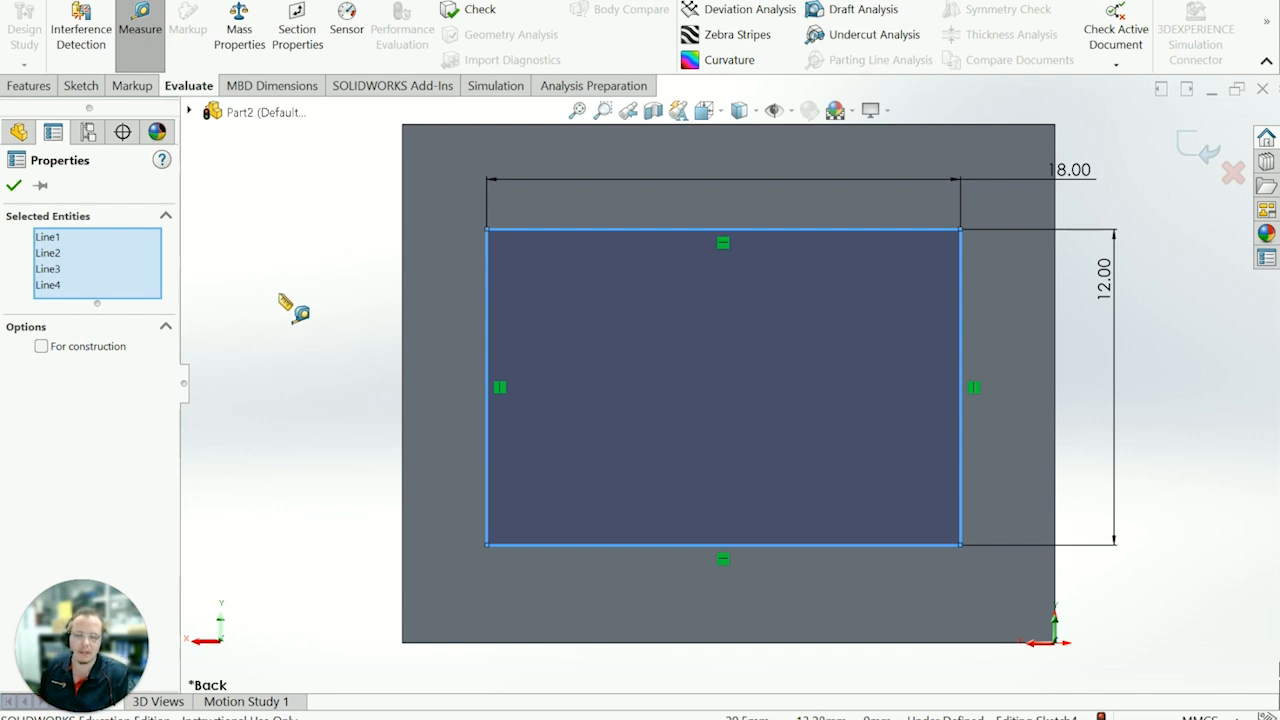
left_click(405, 232)
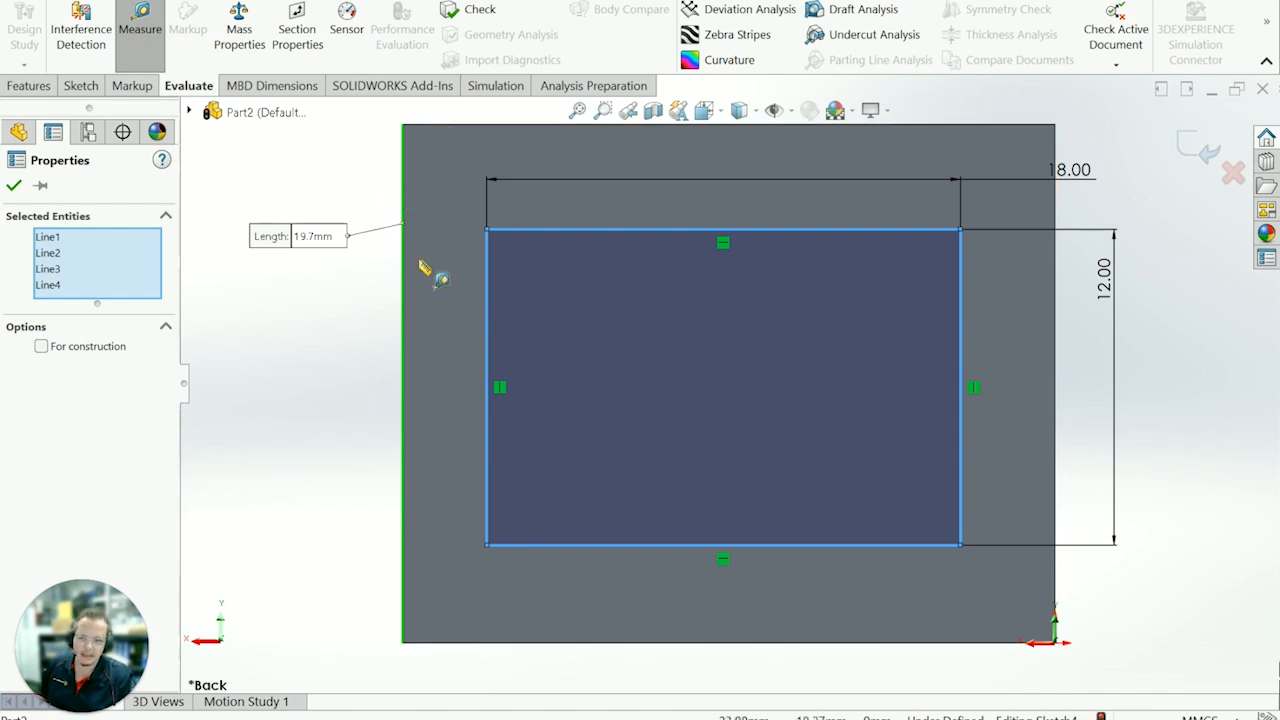
left_click(330, 185)
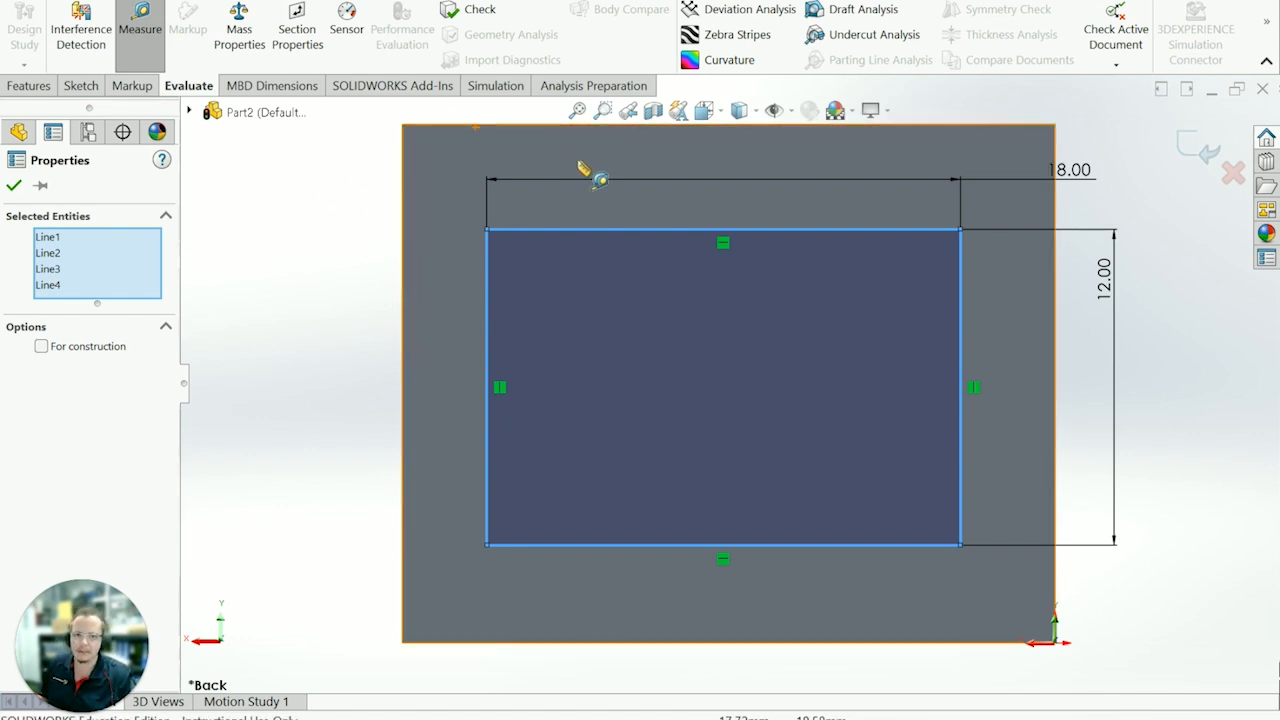
left_click(500, 126)
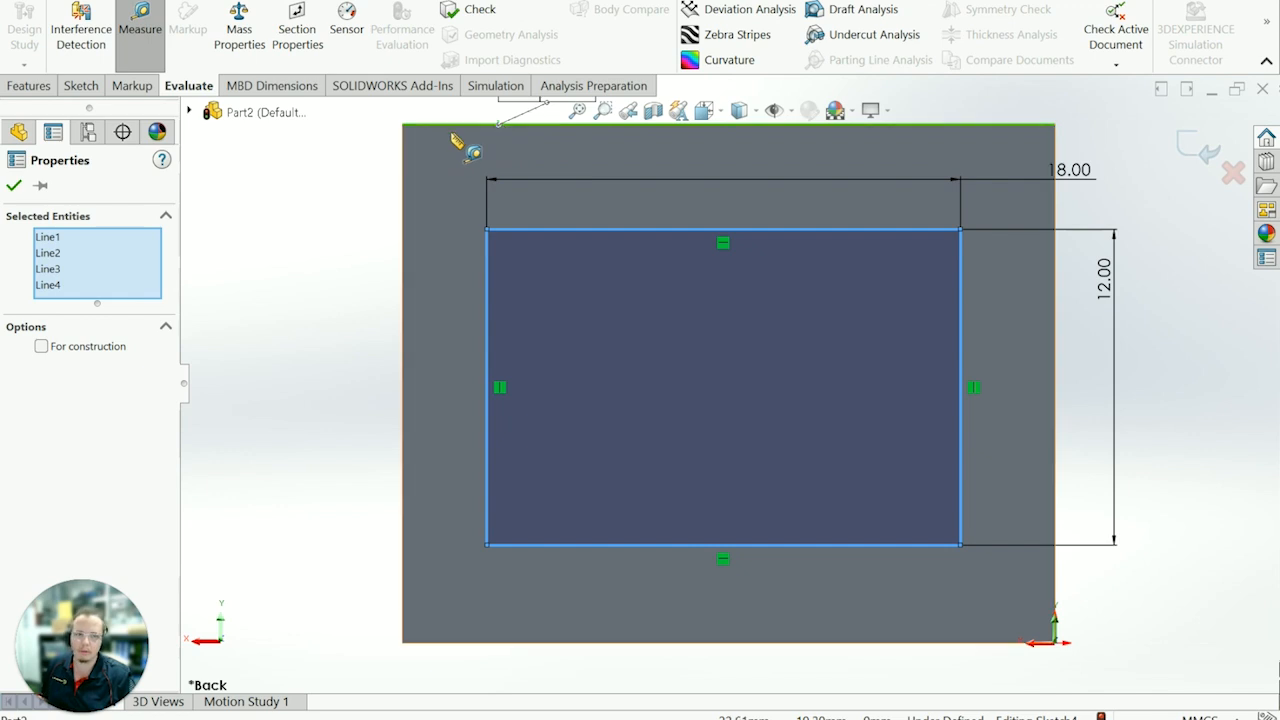
key("f")
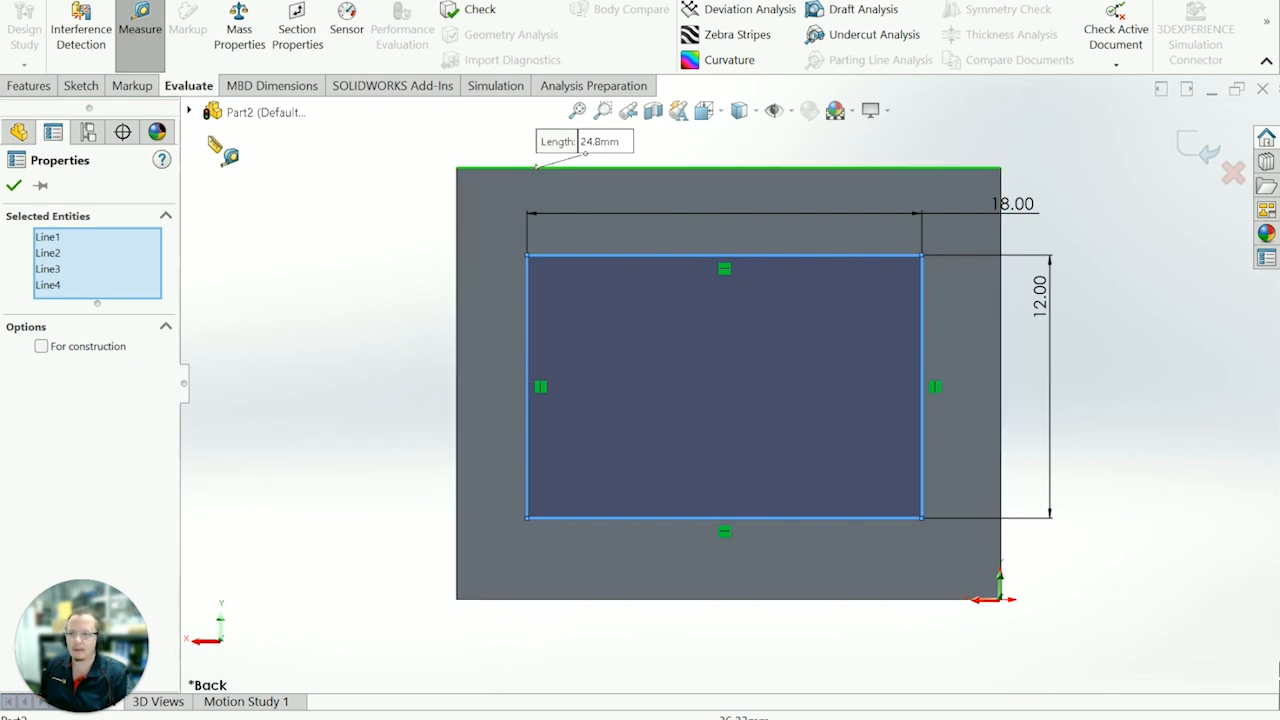
left_click(142, 28)
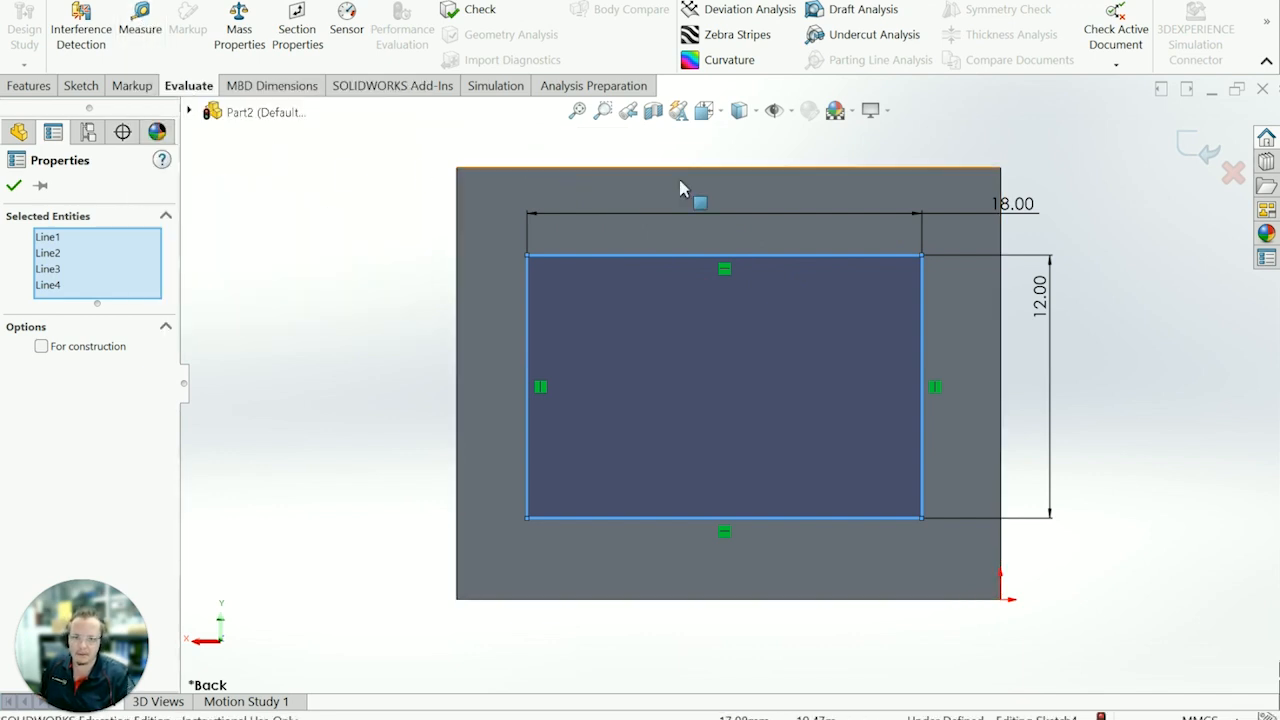
Dimension the distance between the rectangle's left side and the block face's left edge with the expression 24.8-18/2.
left_click(81, 86)
left_click(80, 36)
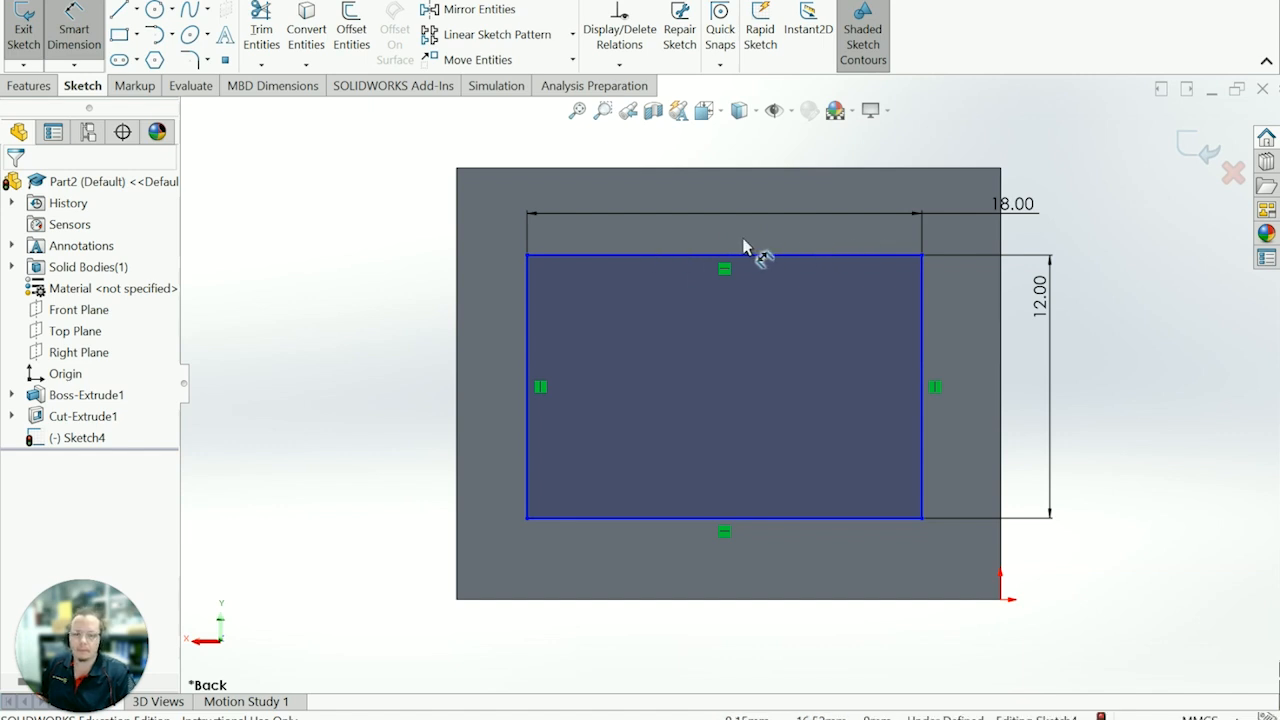
left_click(527, 300)
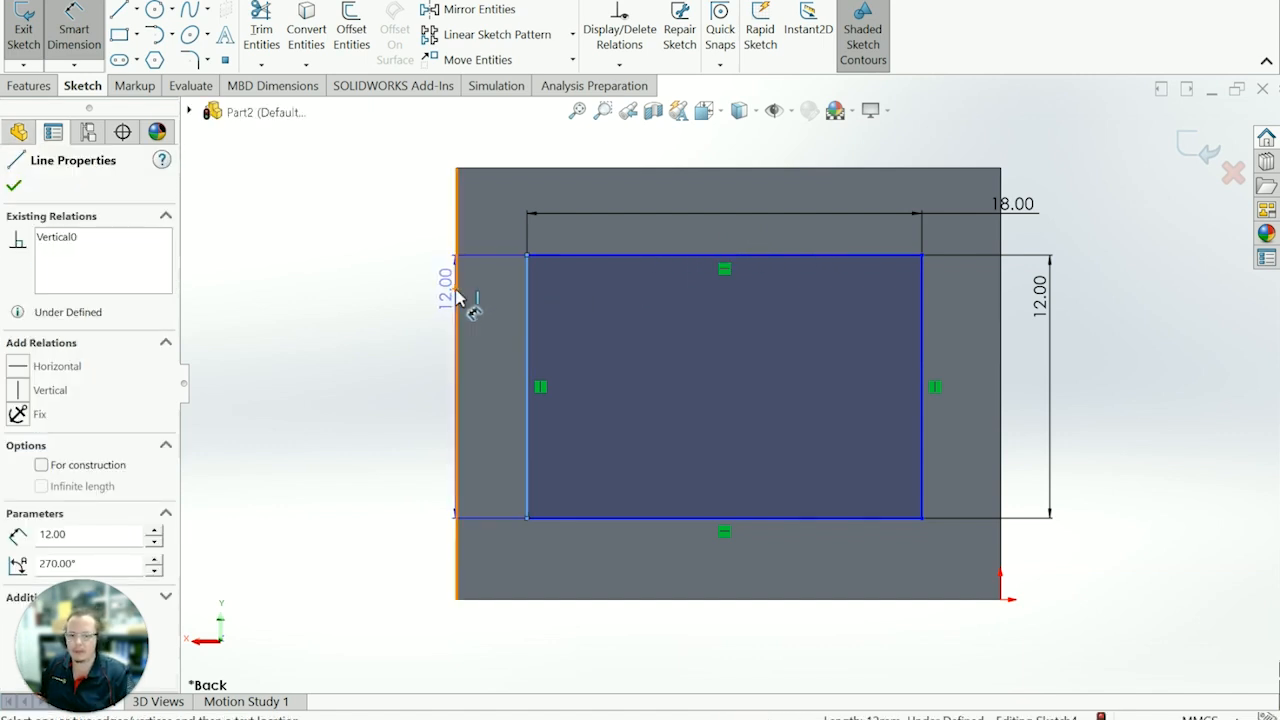
left_click(458, 294)
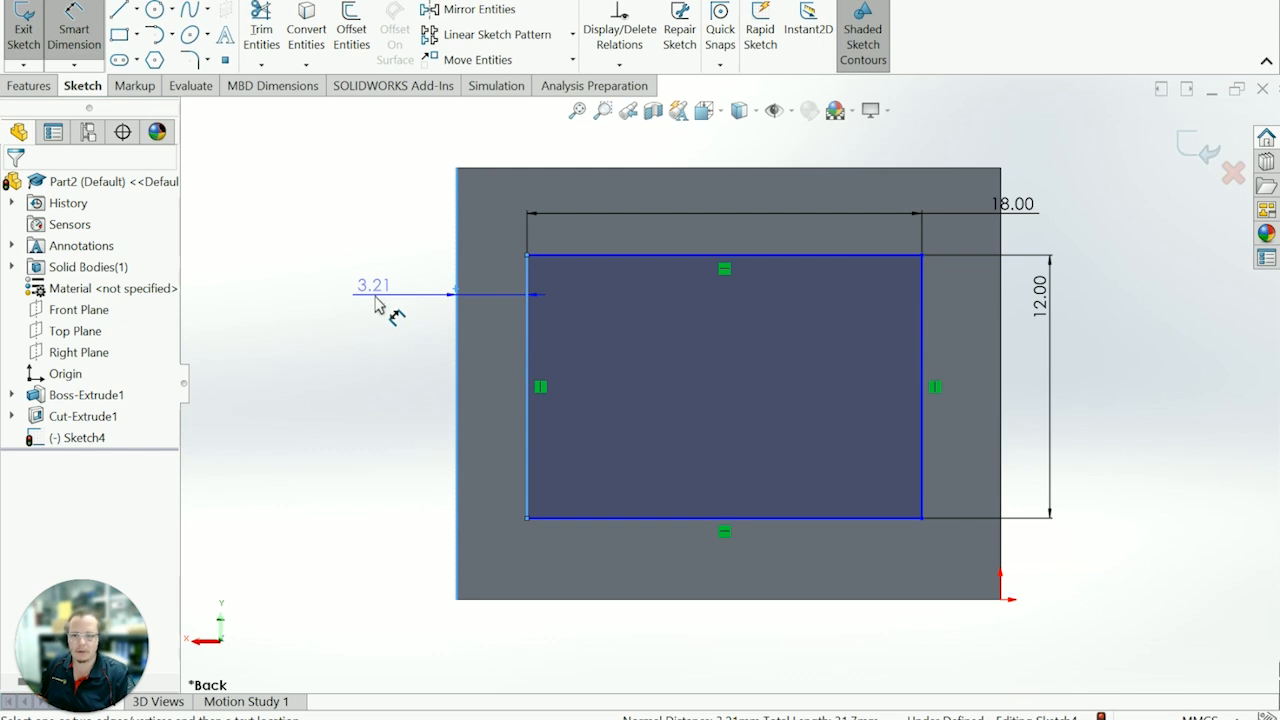
left_click(372, 317)
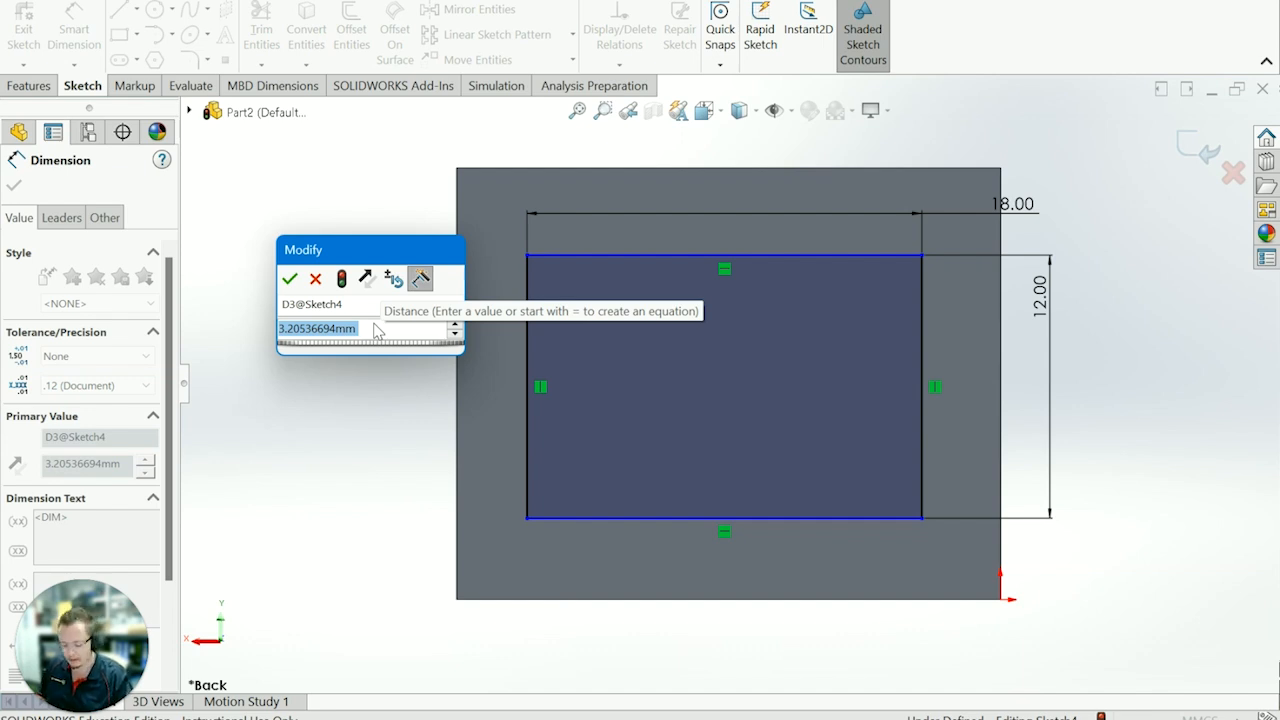
type("24.8")
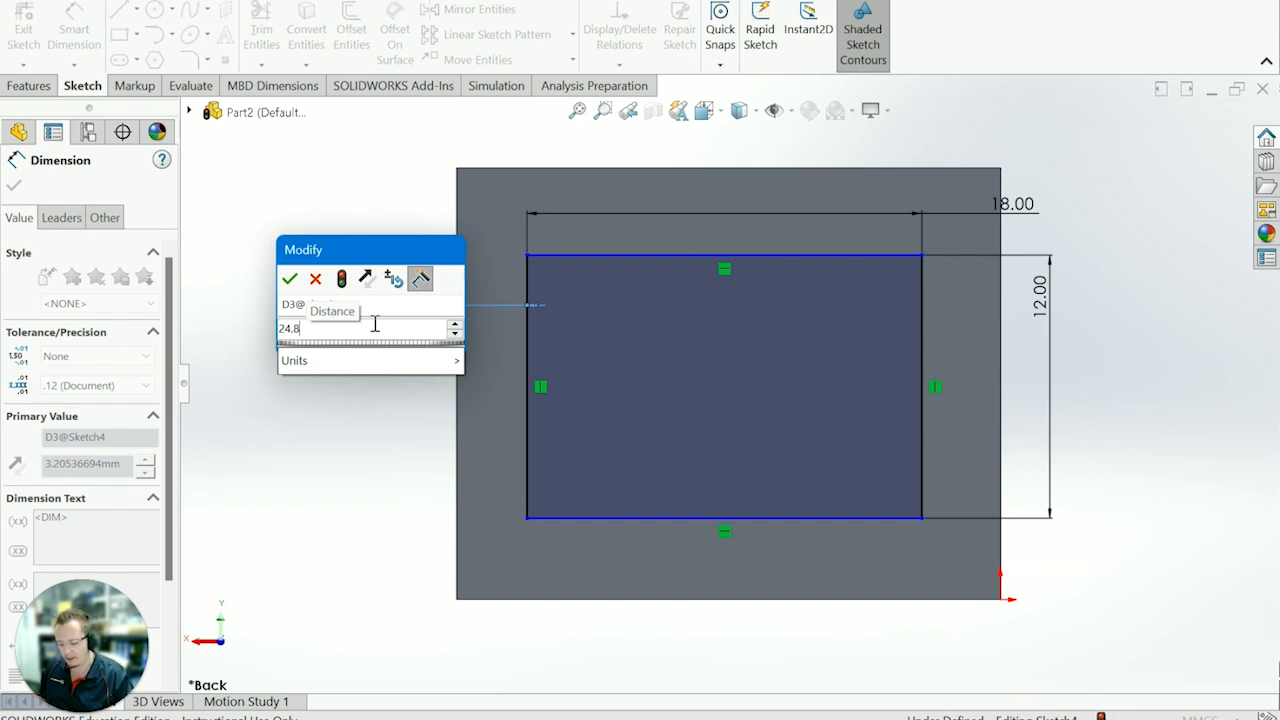
type("-")
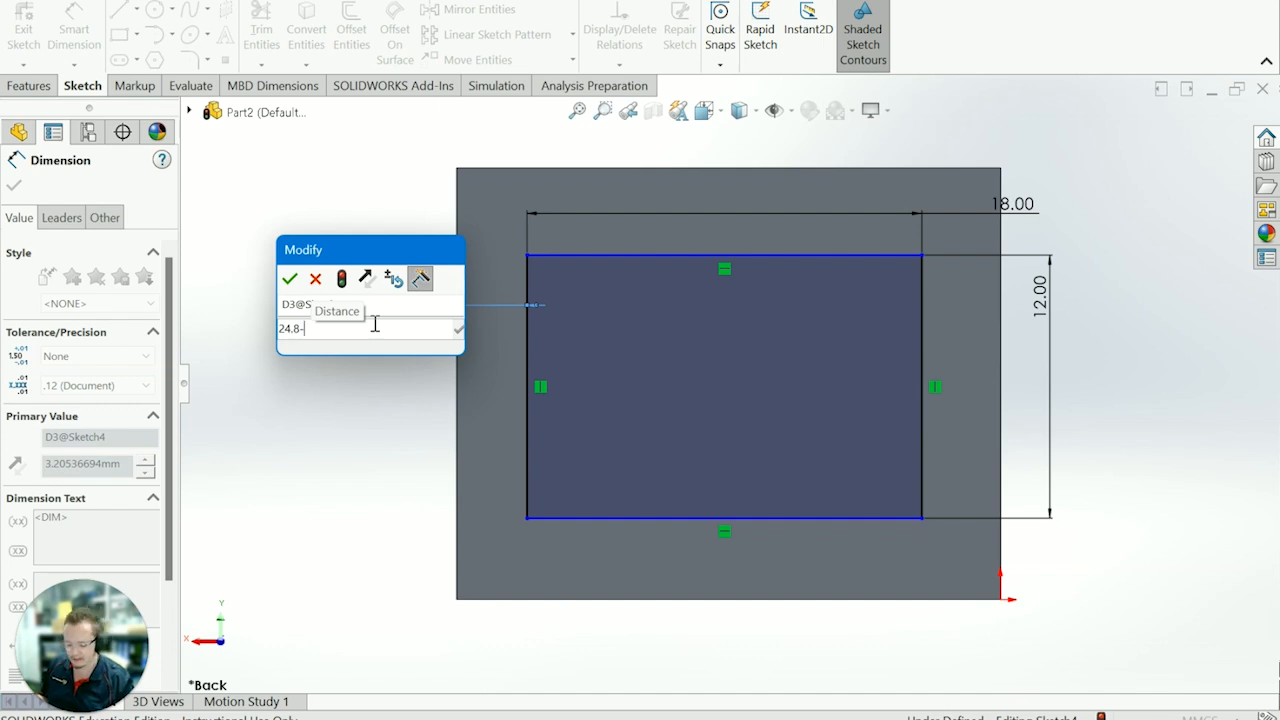
type("18")
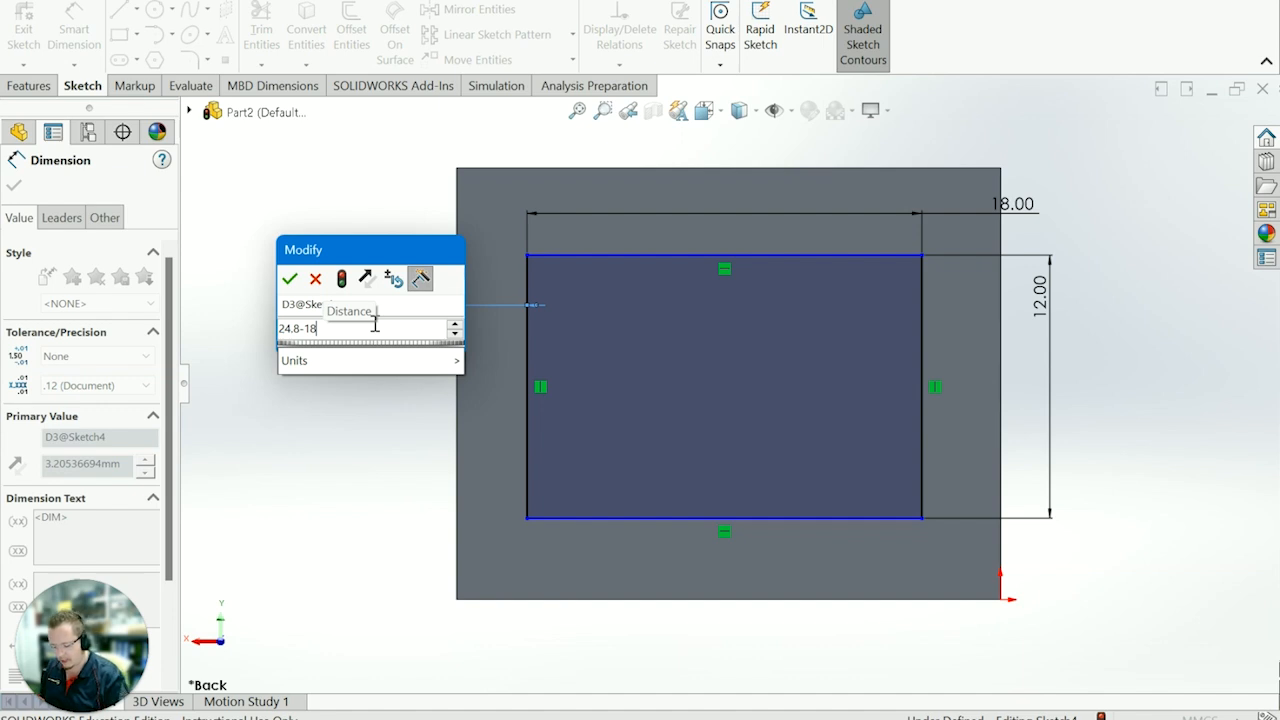
type("/")
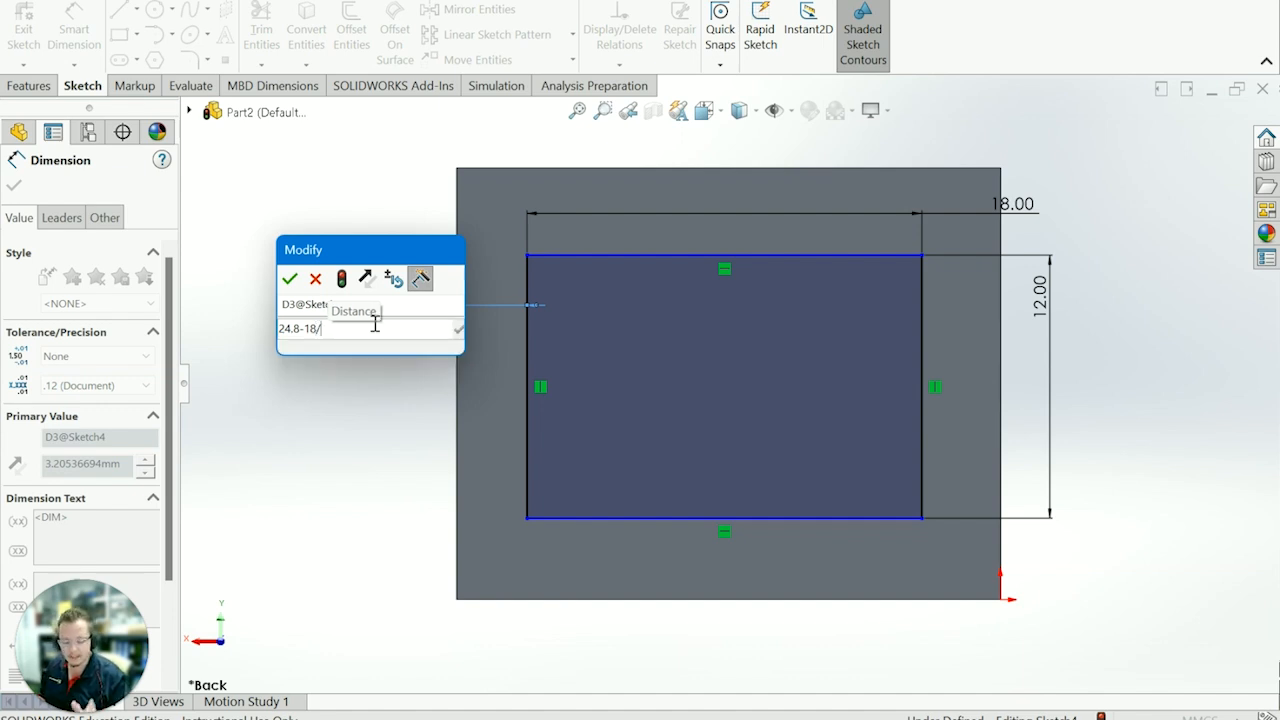
type("2")
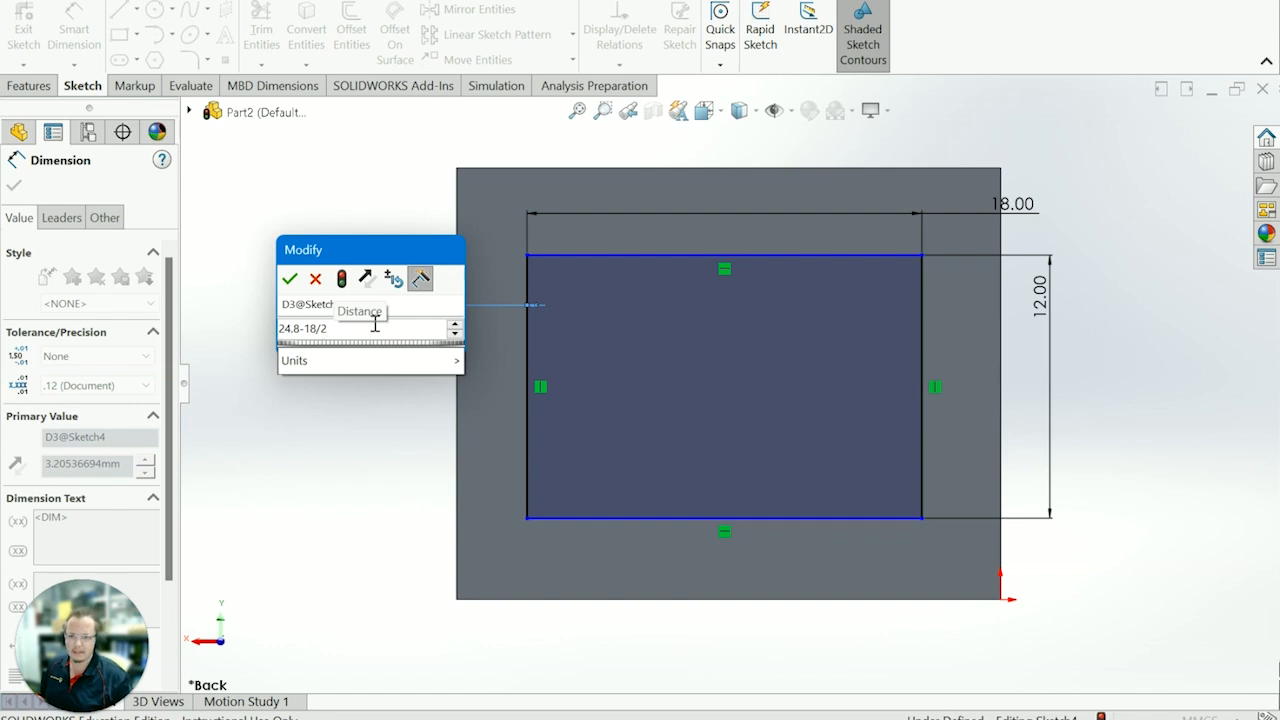
key("Return")
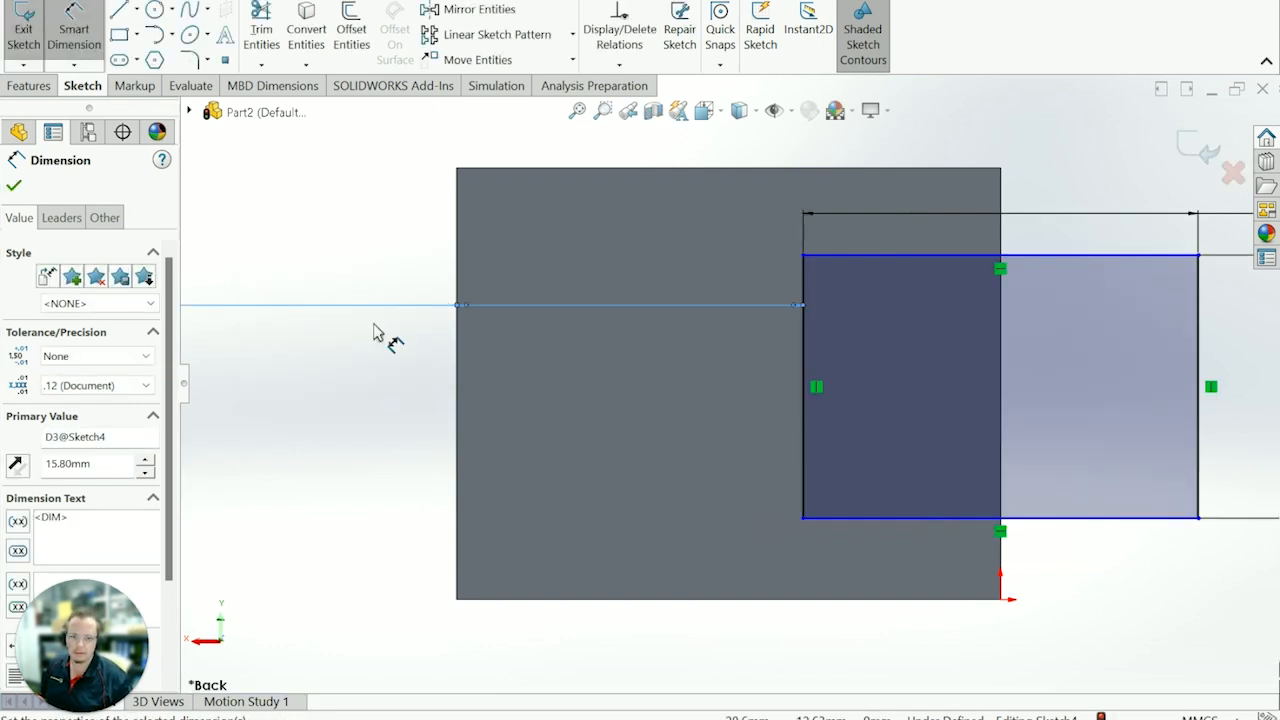
Correct the rectangle's left offset dimension to the expression (24.8-18)/2.
scroll(372, 330, "up", 3)
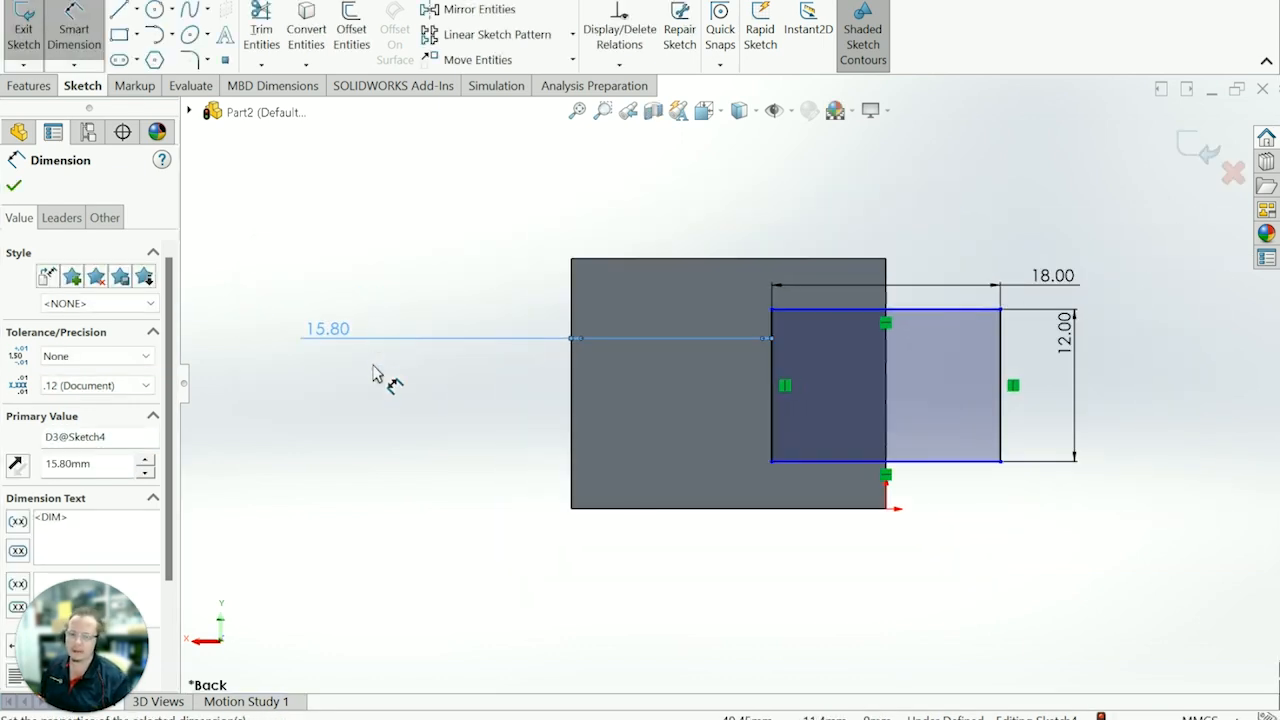
scroll(373, 368, "down", 1)
scroll(590, 358, "down", 1)
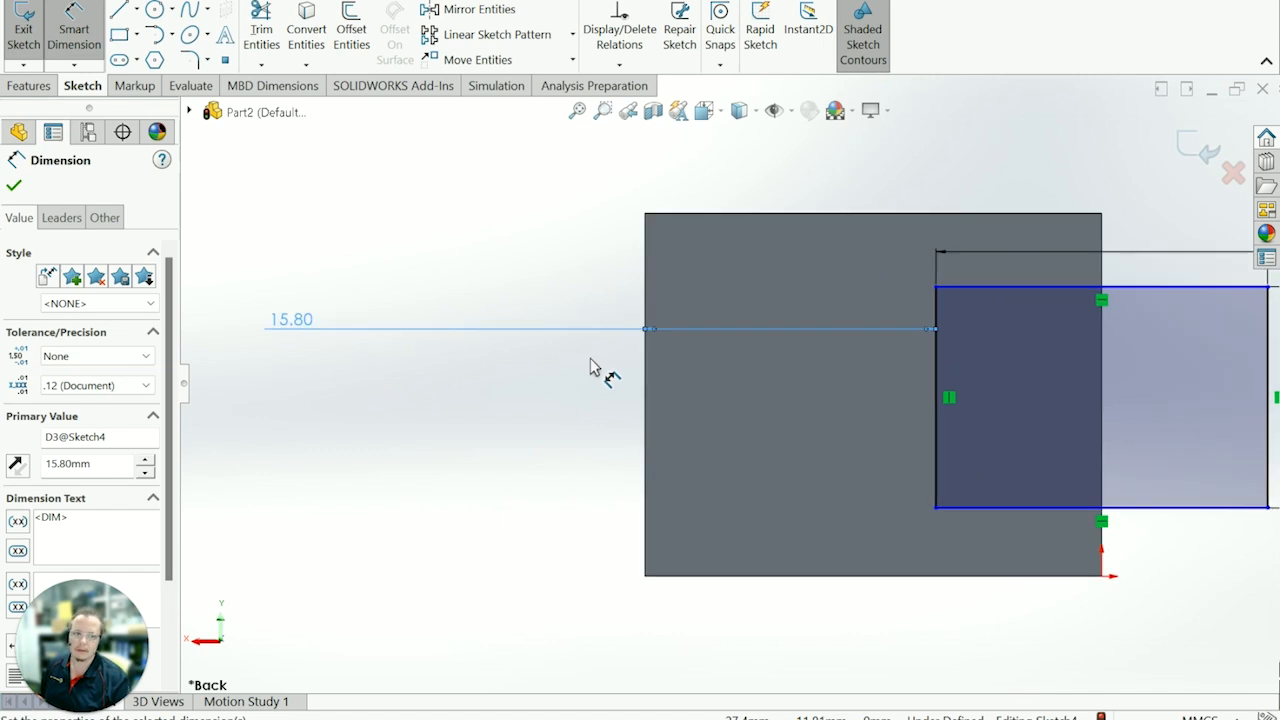
scroll(590, 358, "up", 3)
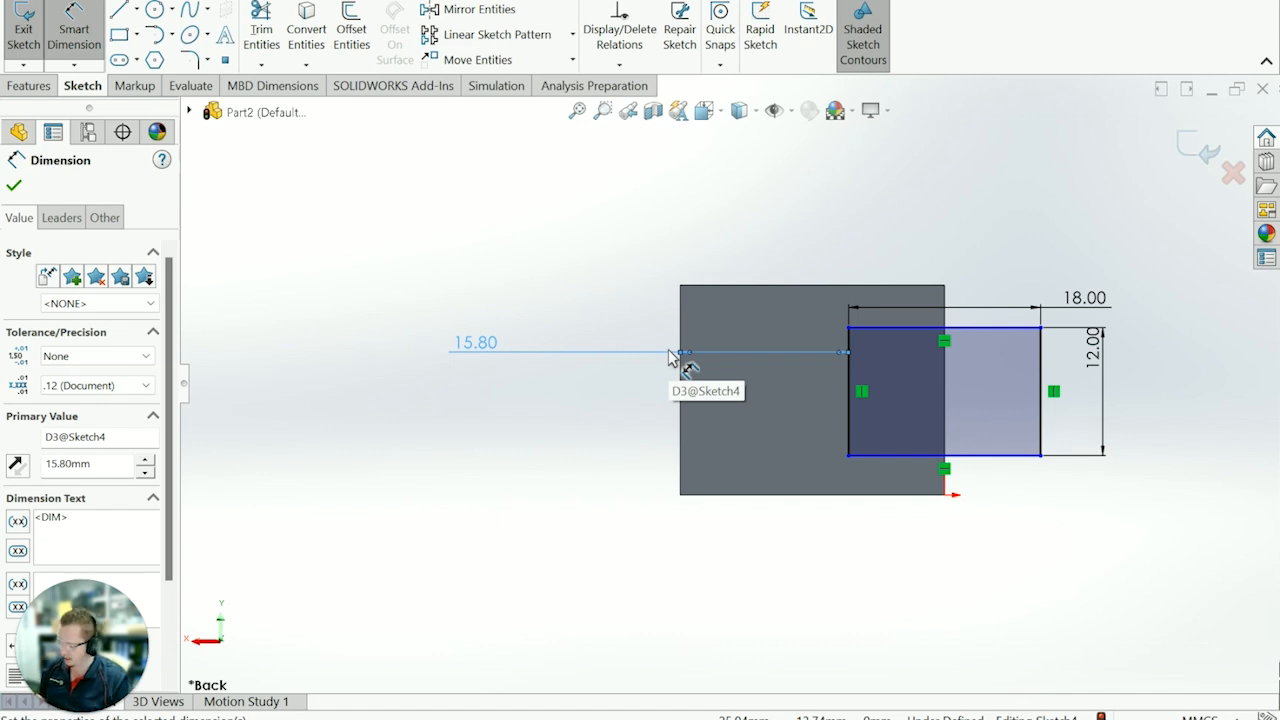
double_click(481, 346)
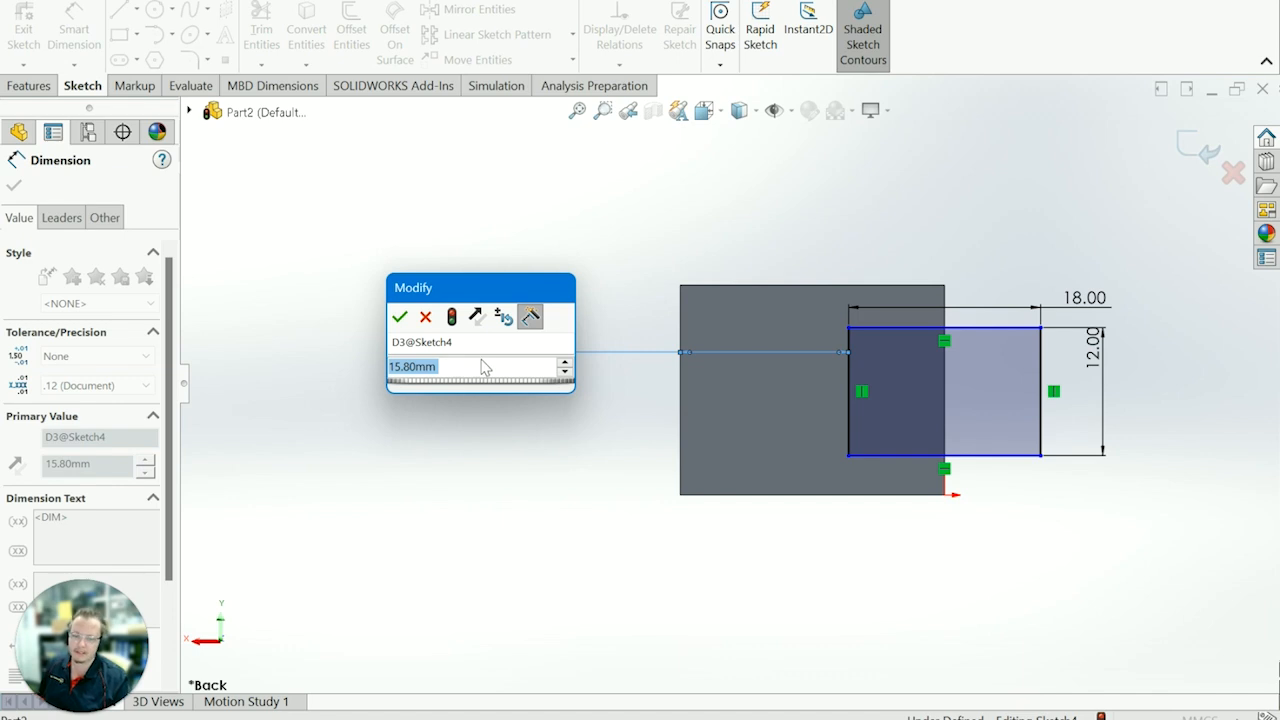
type("24.8")
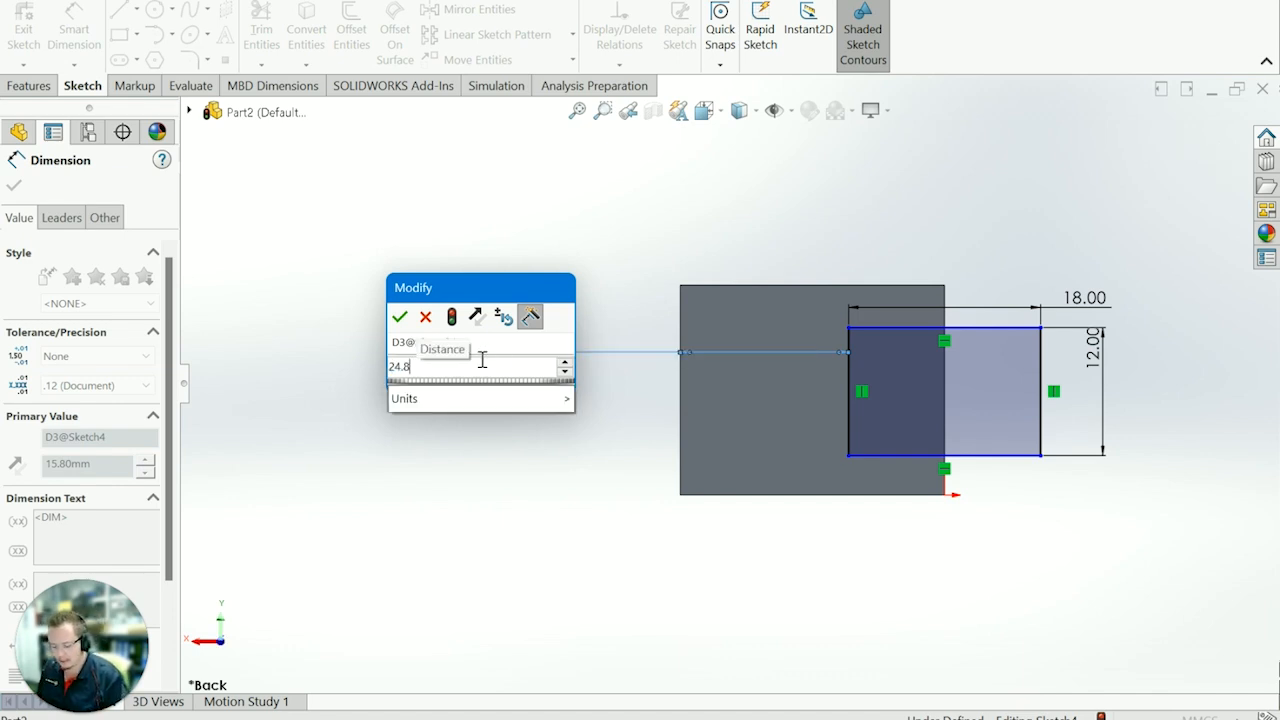
type("-18")
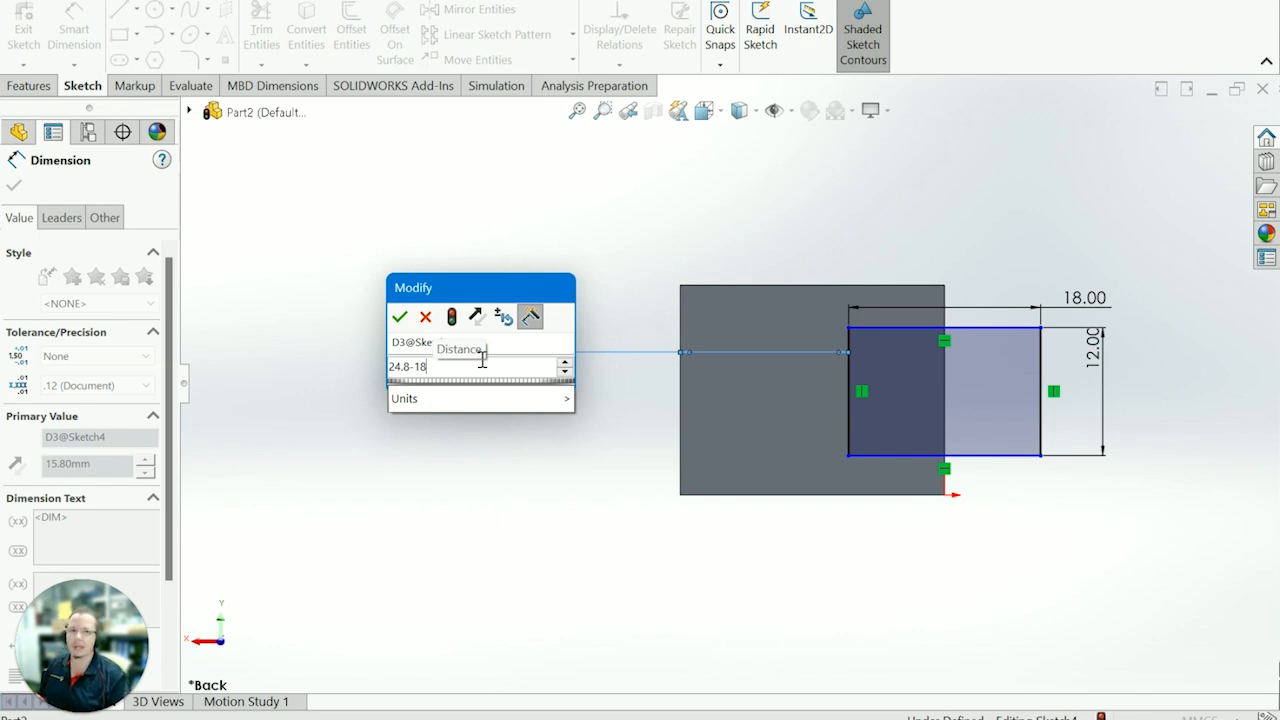
type(")")
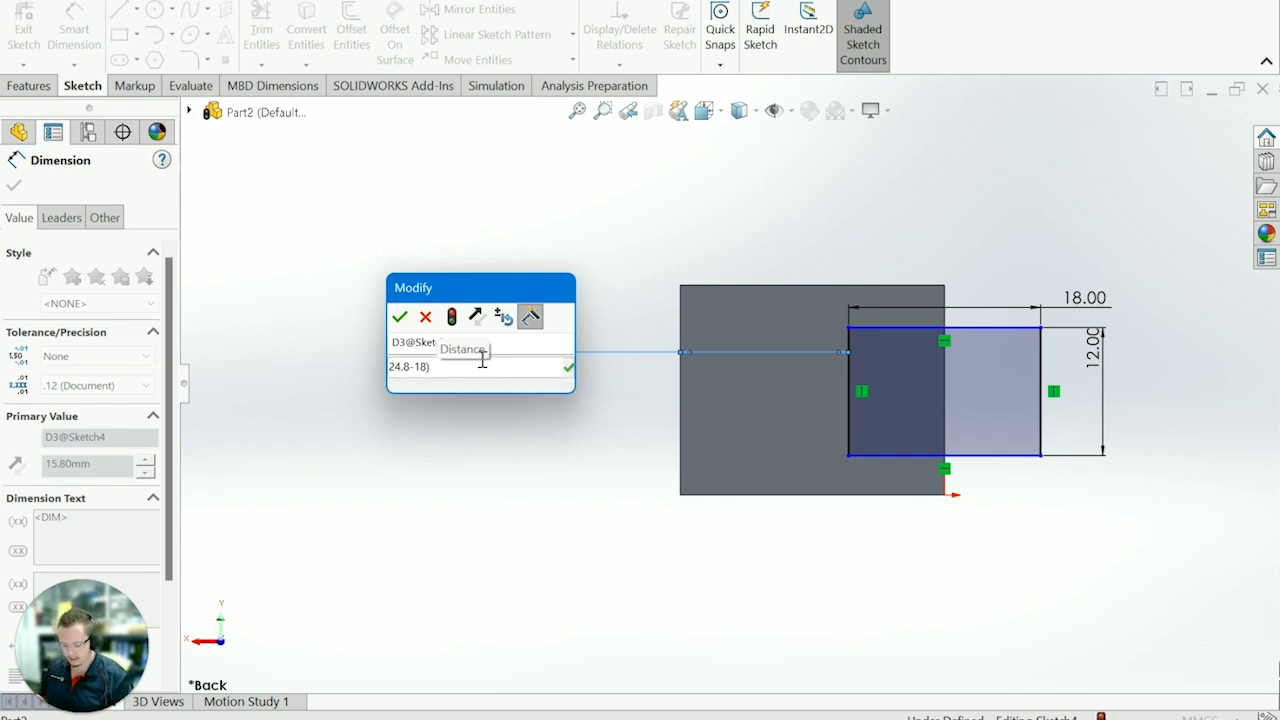
key("Left")
key("Left")
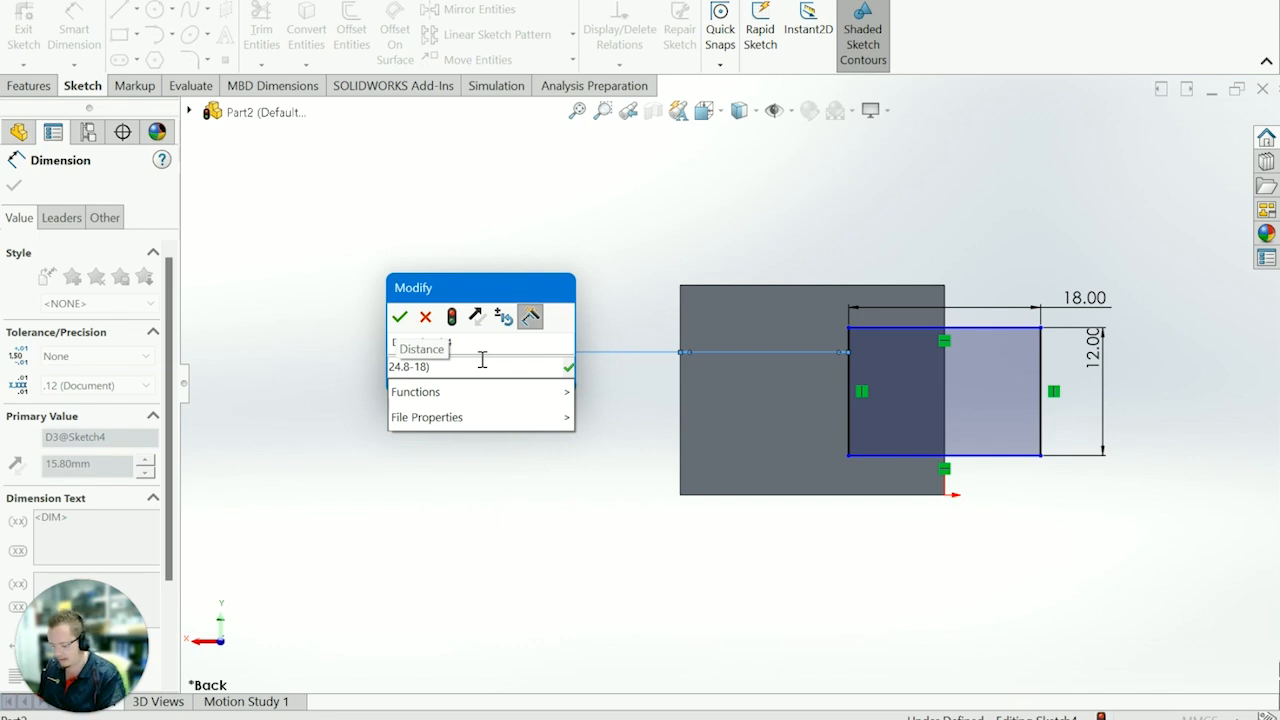
type("(")
key("End")
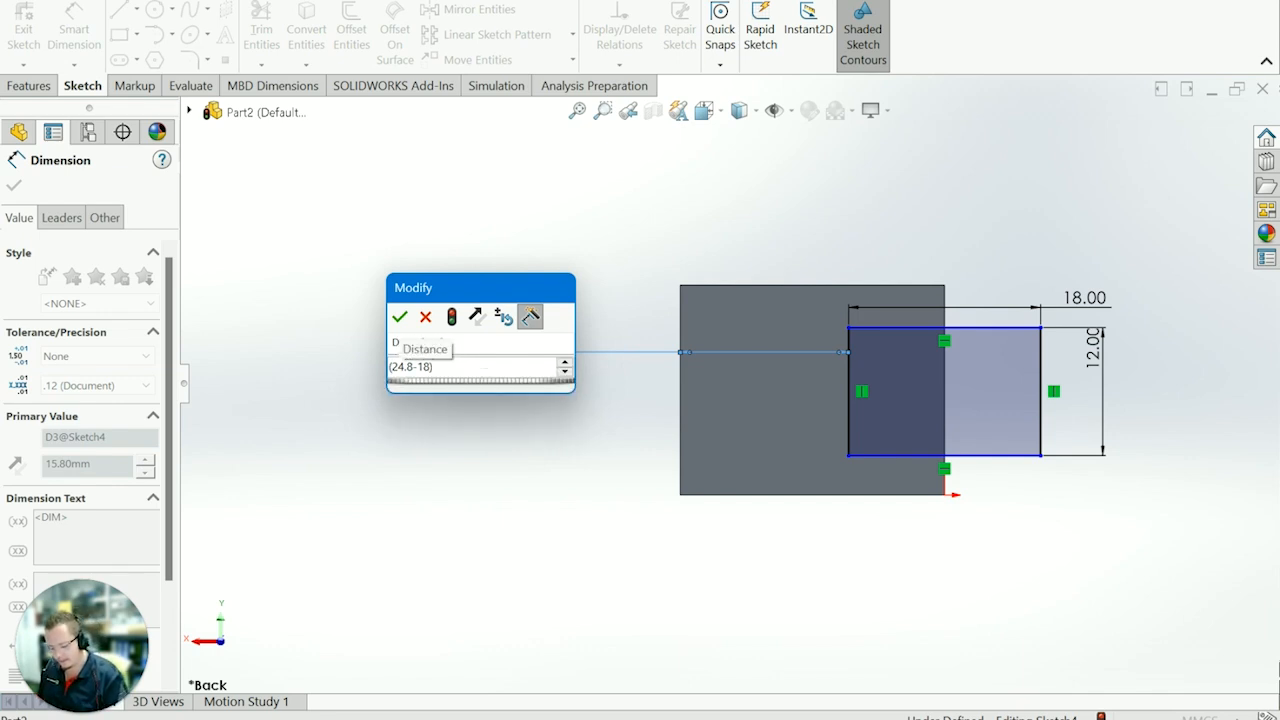
type("/2")
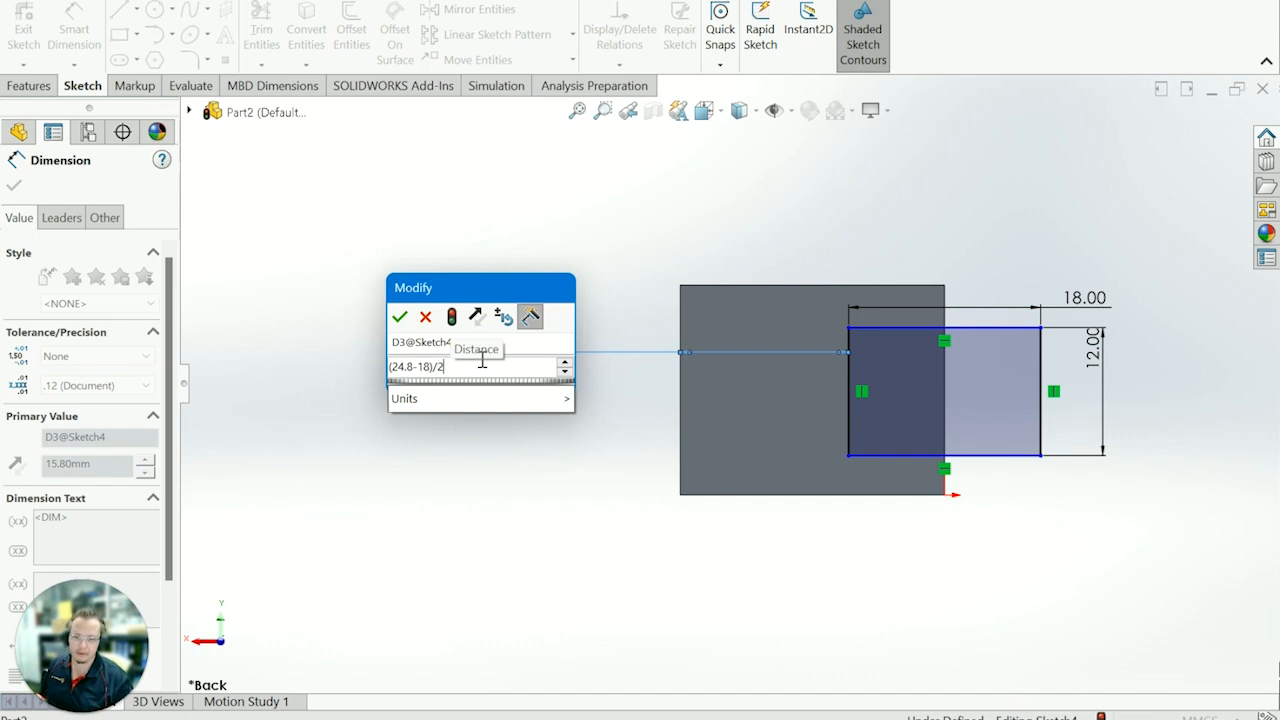
key("Return")
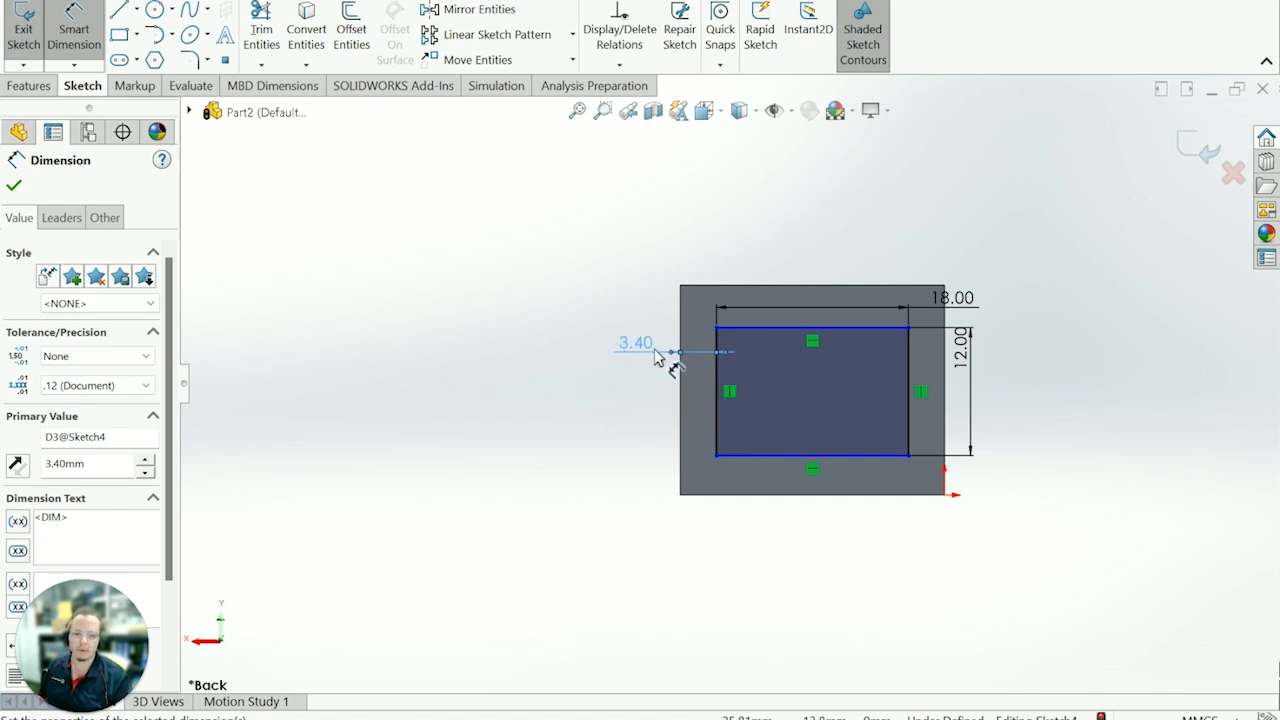
Check the distance between the rectangle's right side and the block face's right edge without placing a dimension.
scroll(845, 365, "down", 2)
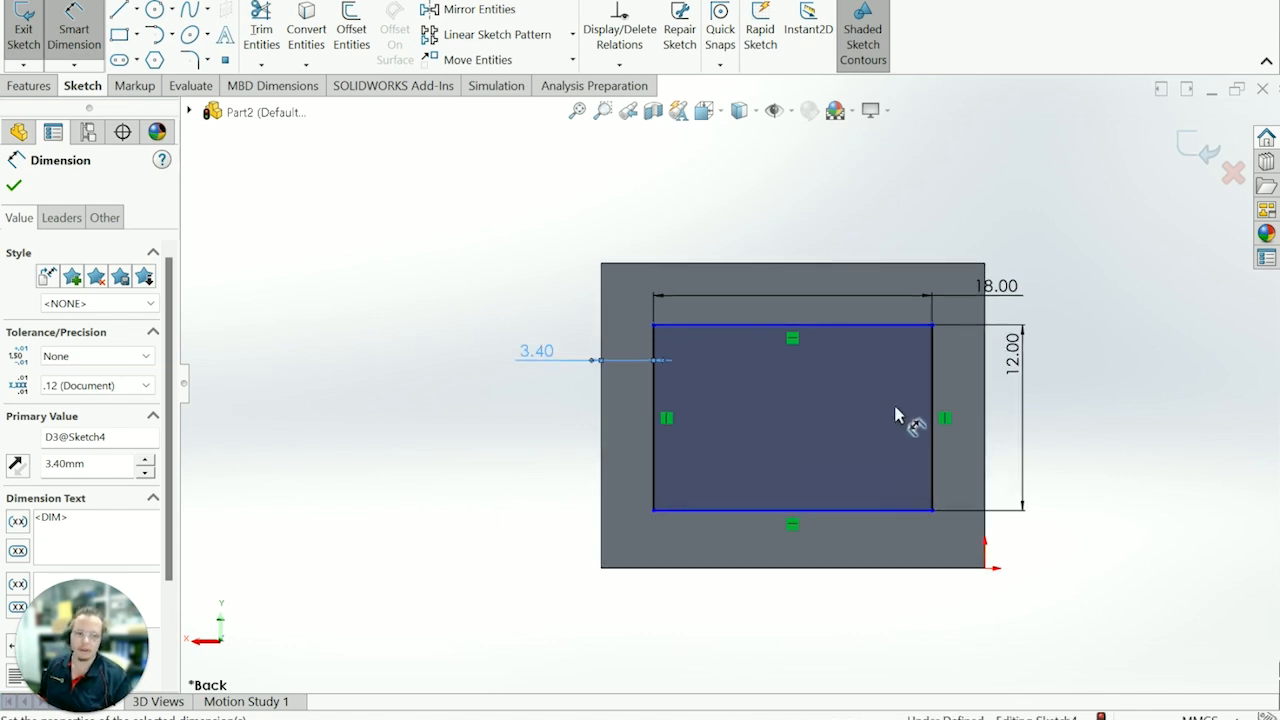
scroll(908, 417, "down", 1)
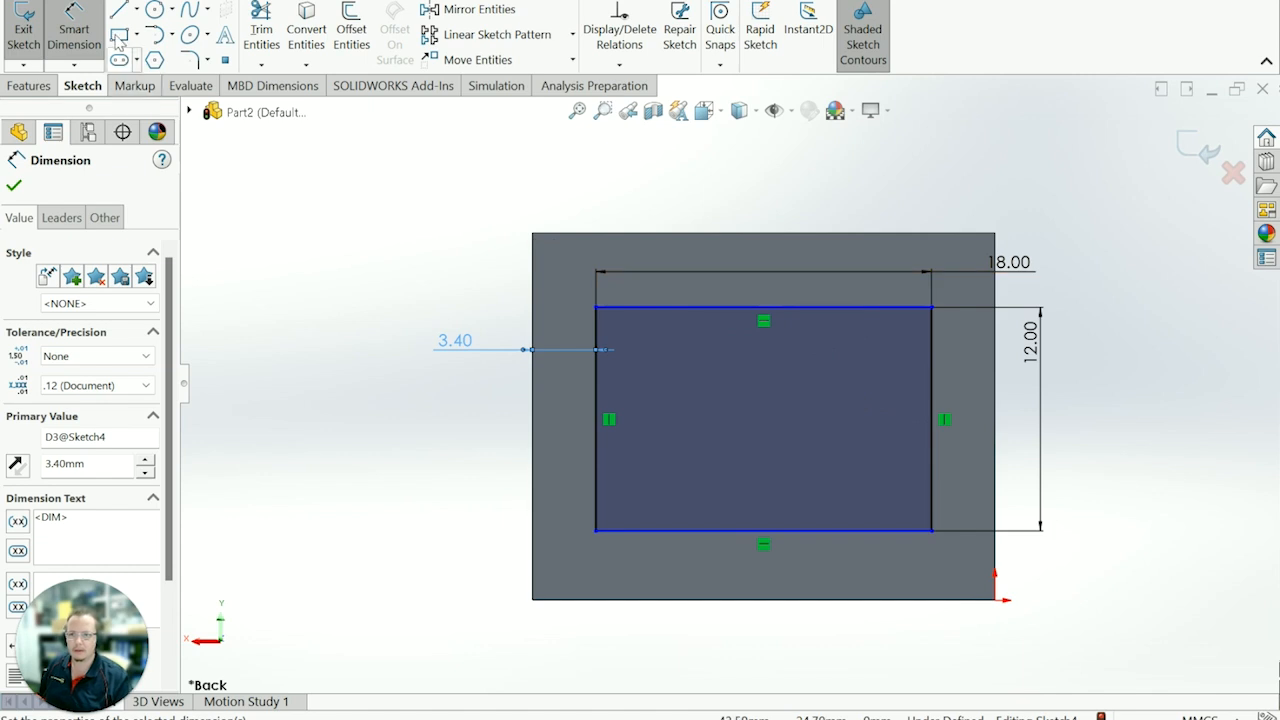
left_click(940, 356)
left_click(995, 365)
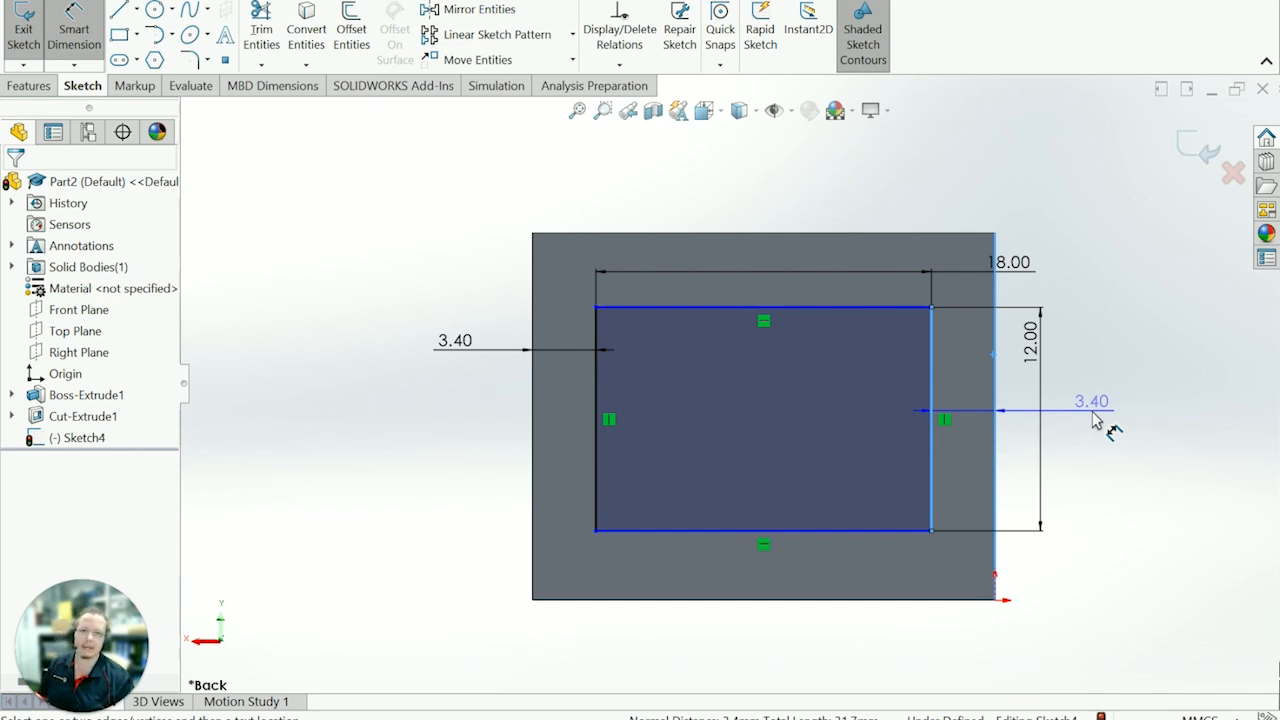
key("Escape")
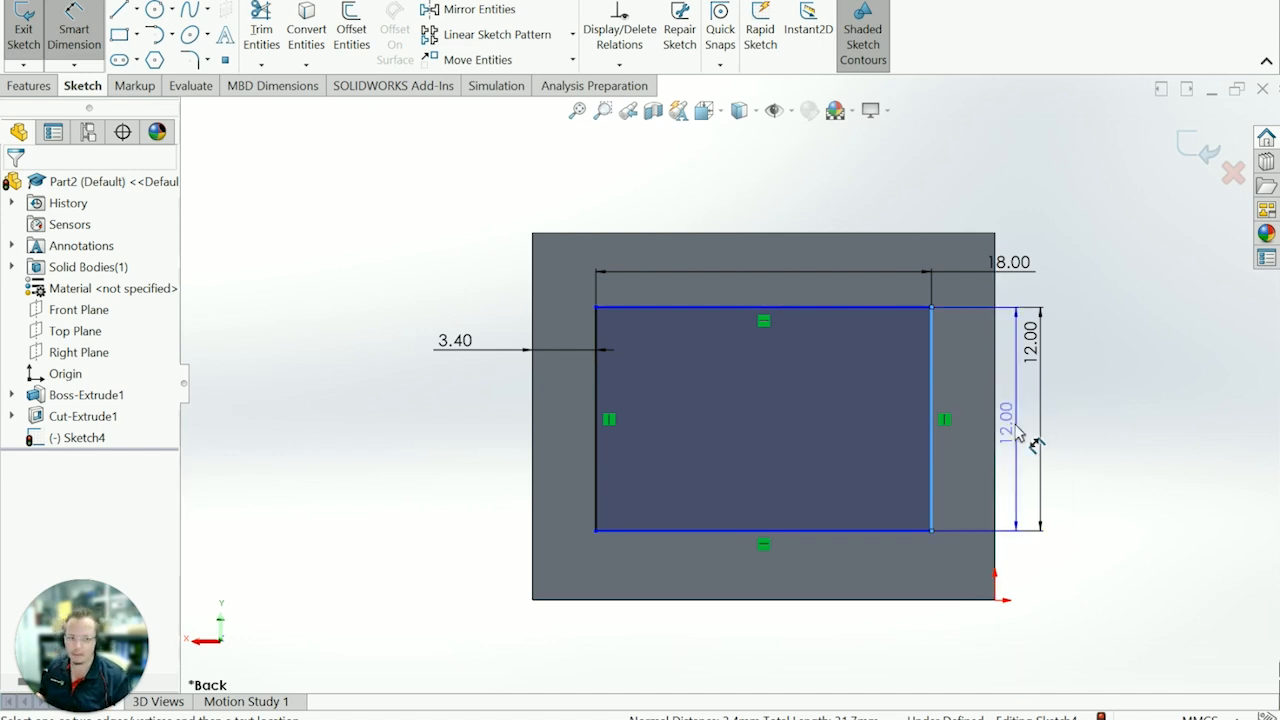
key("Escape")
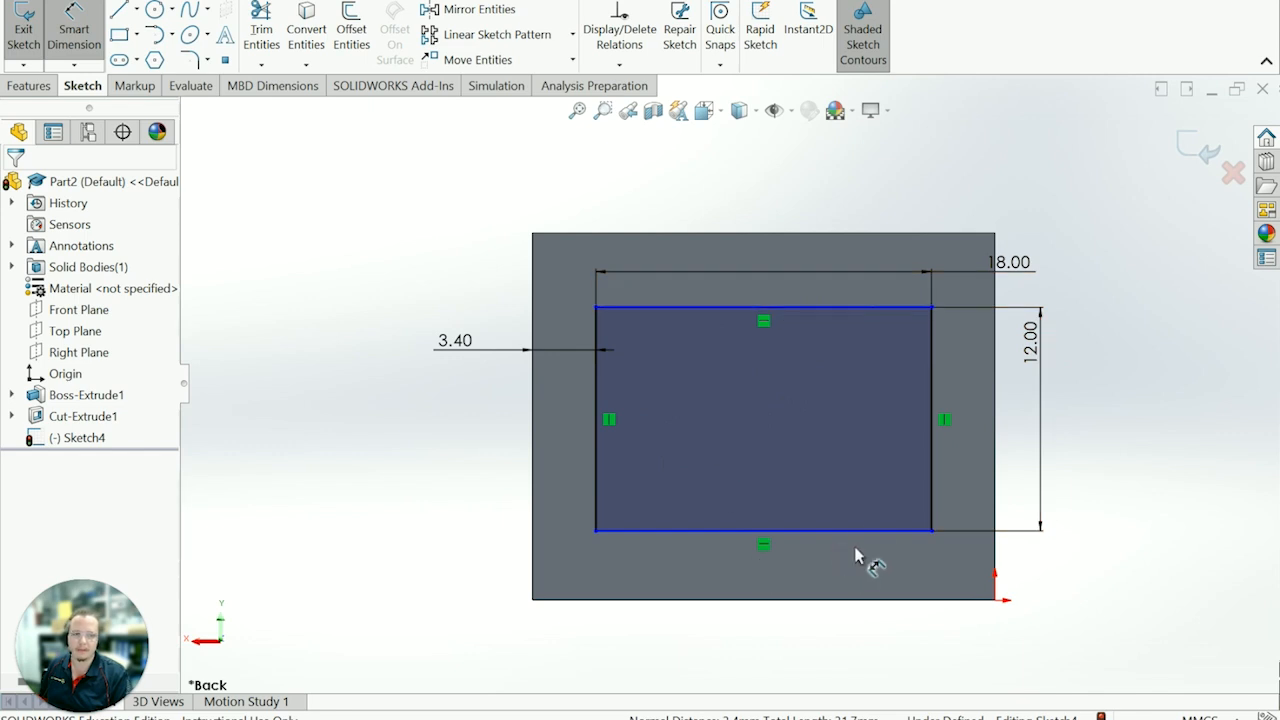
Measure the length of the block face's left vertical edge.
left_click(186, 86)
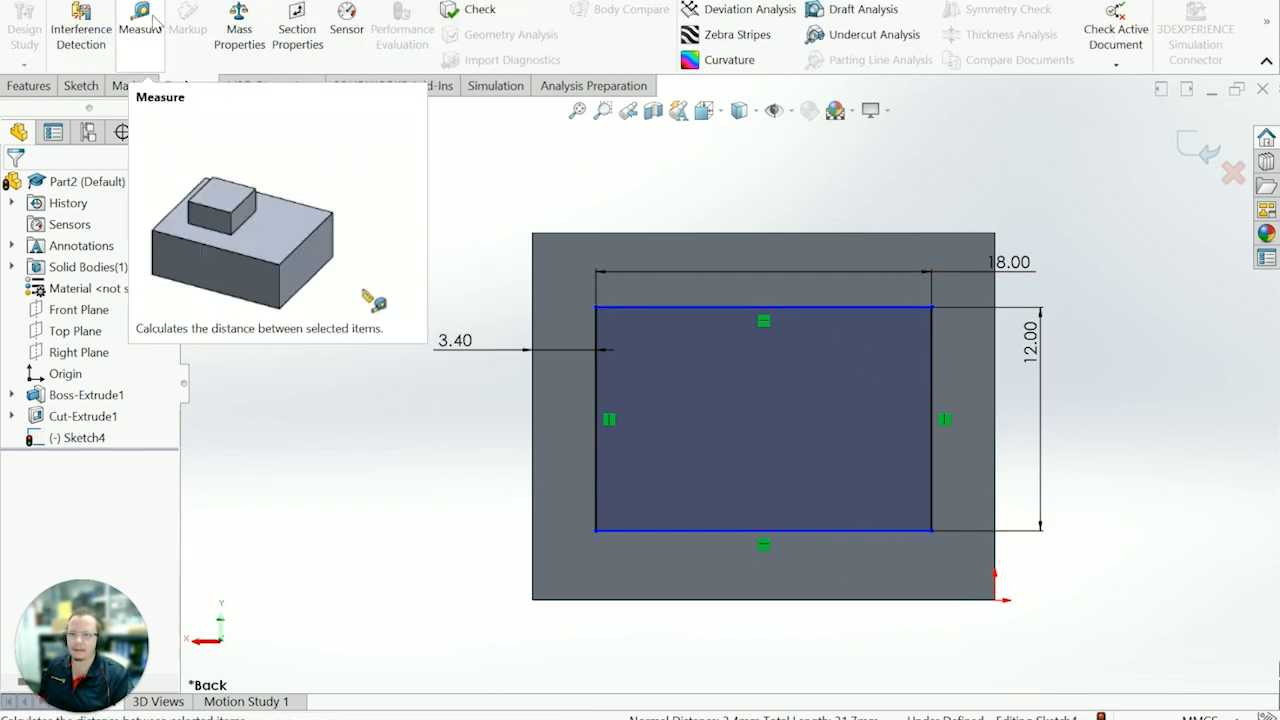
left_click(140, 32)
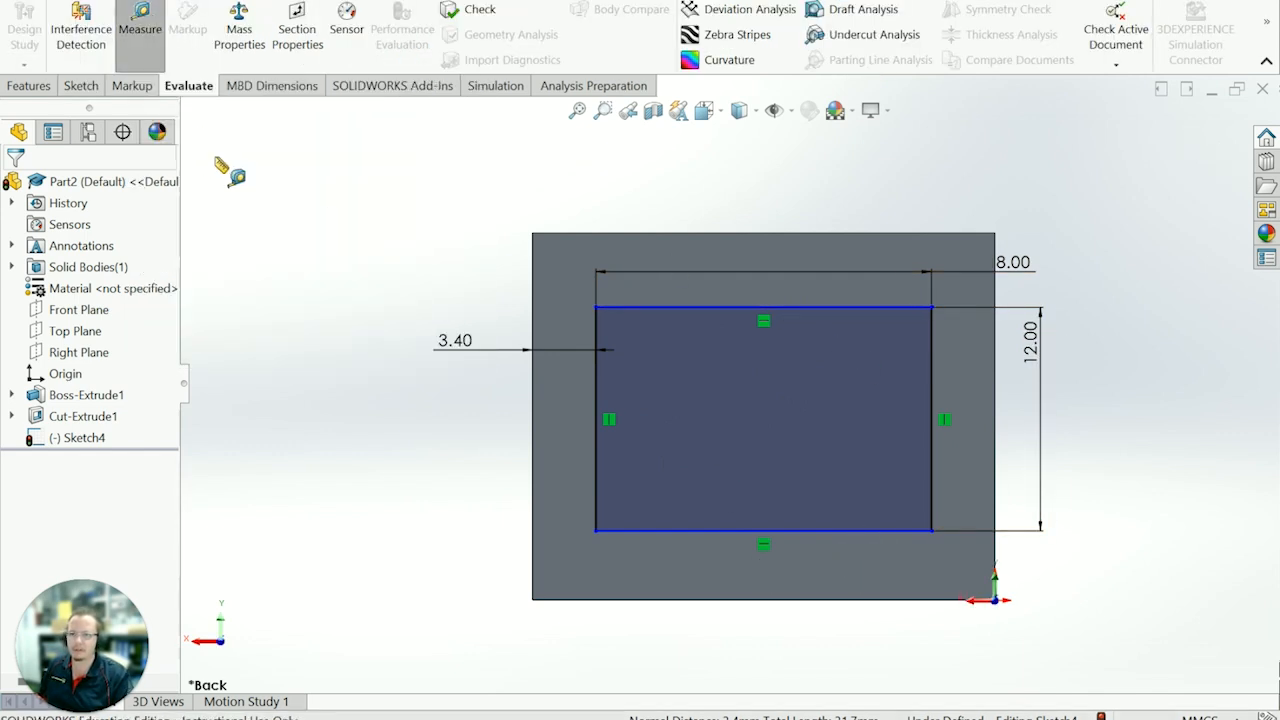
left_click(534, 277)
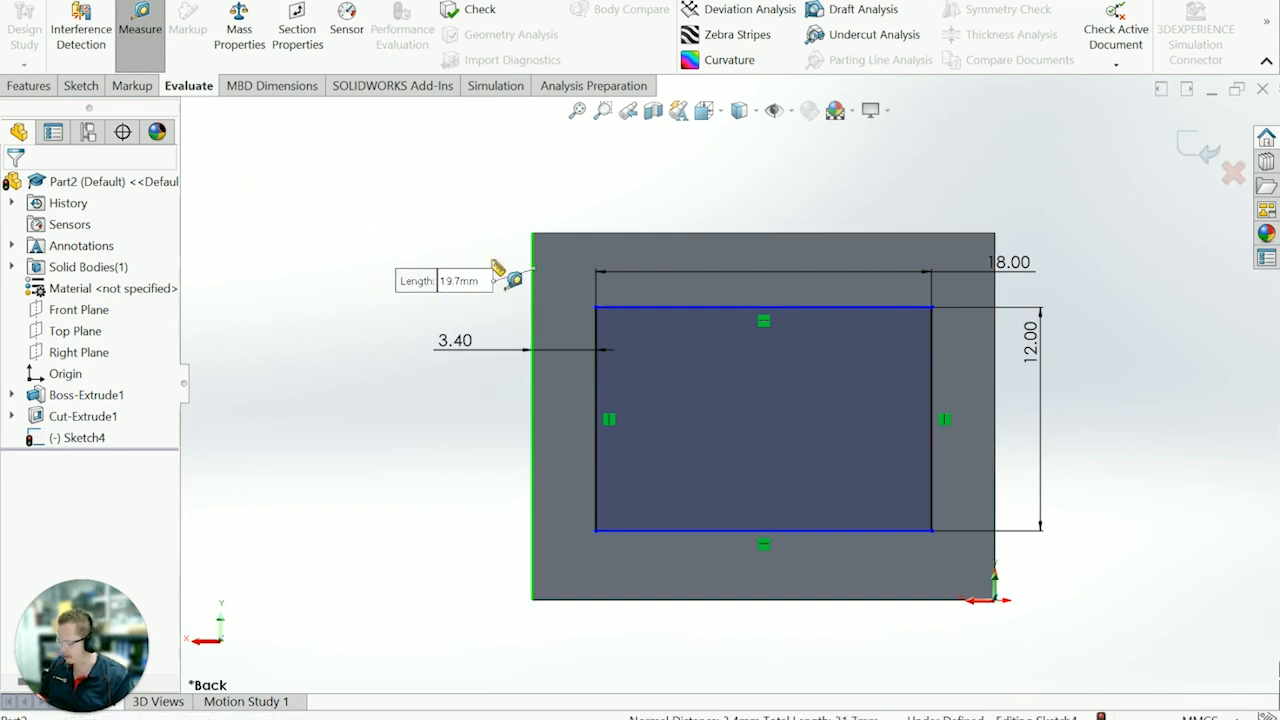
key("Escape")
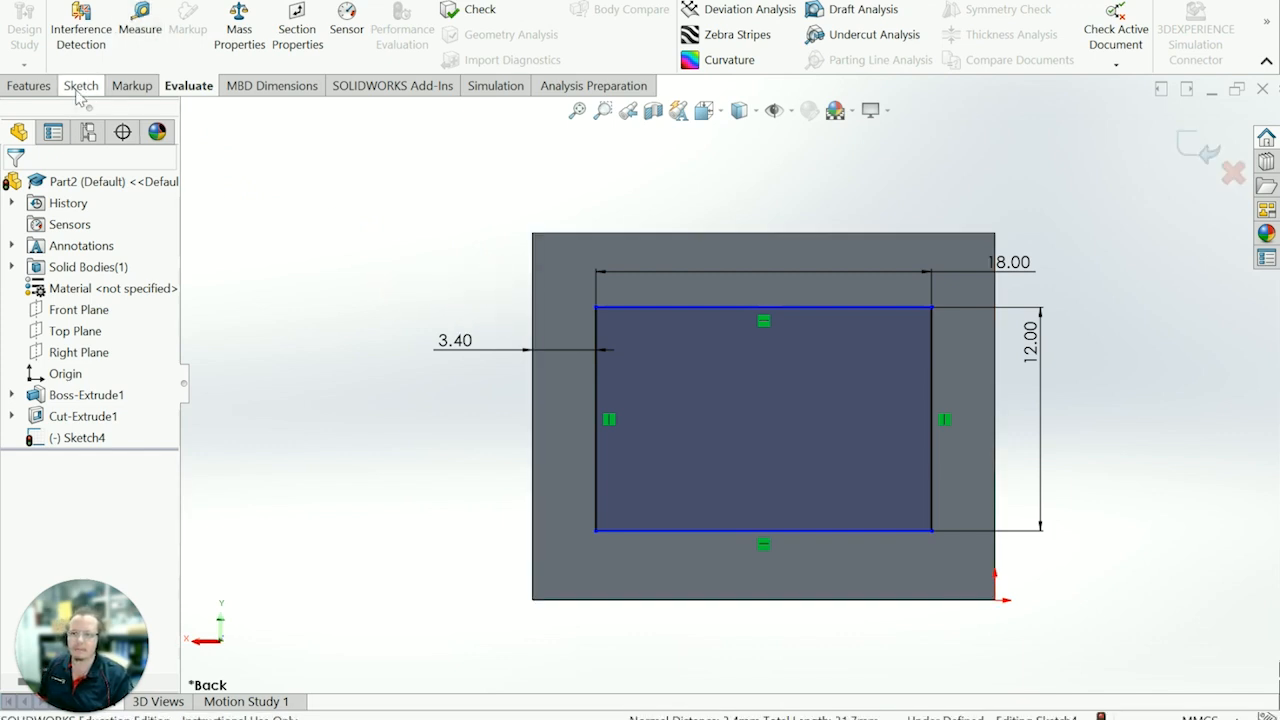
Dimension the distance between the rectangle's bottom side and the block face's bottom edge with the expression (19.7-12)/2.
left_click(80, 86)
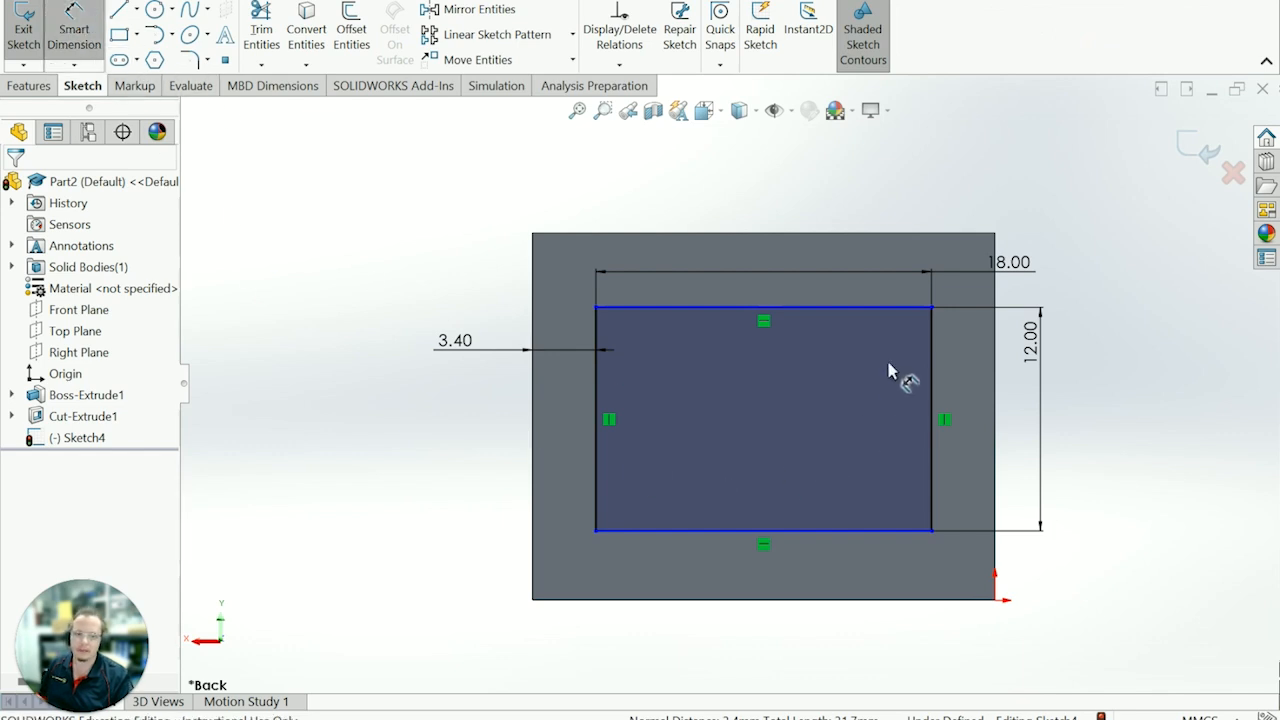
left_click(686, 533)
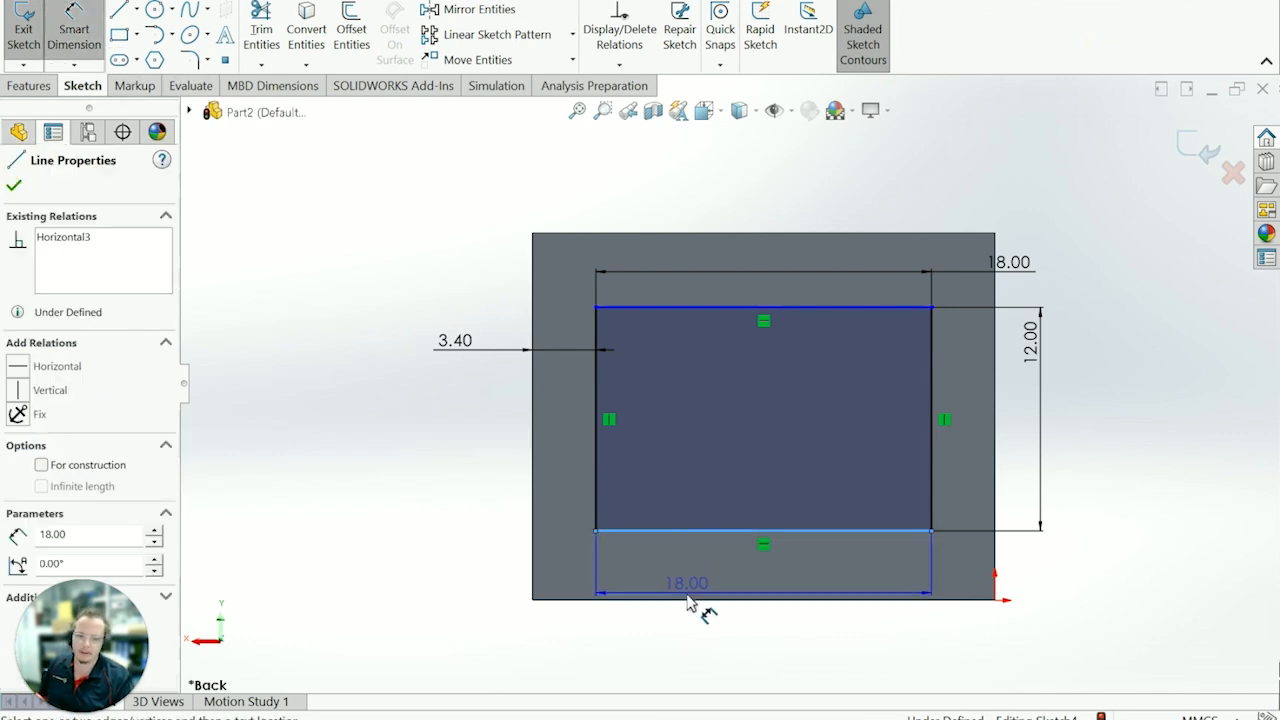
left_click(688, 602)
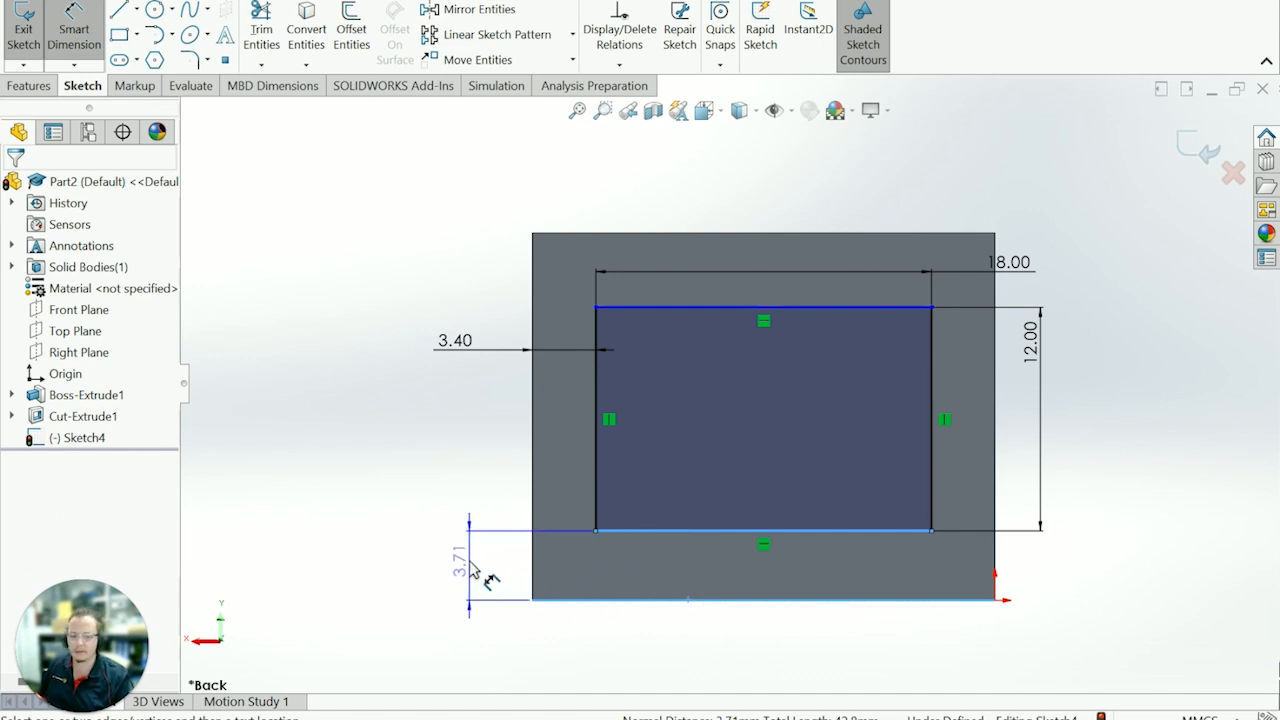
left_click(472, 570)
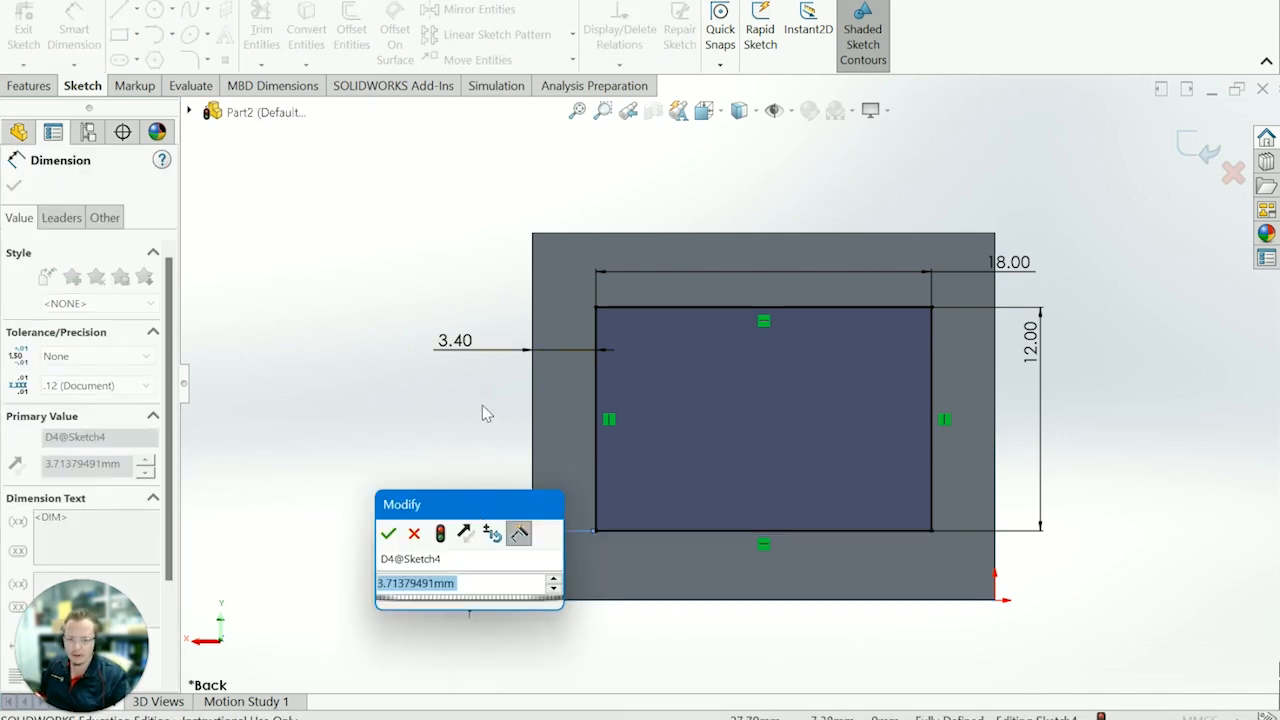
type("19.7")
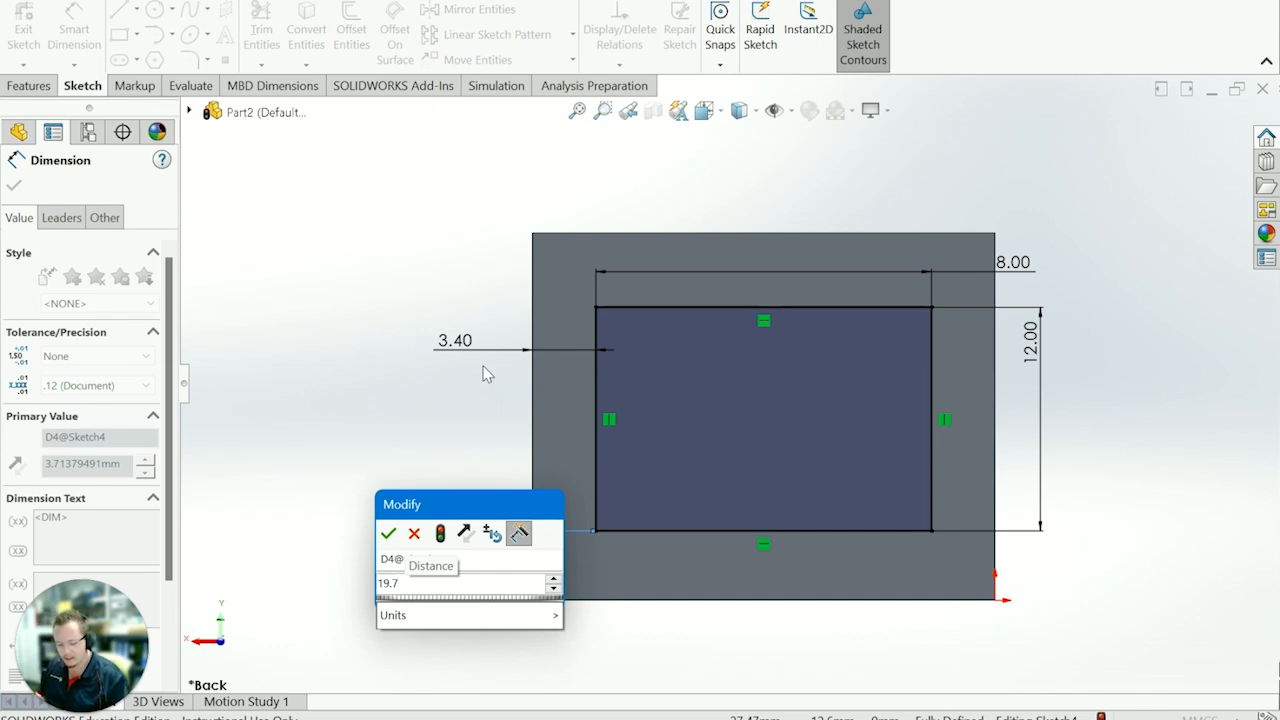
type("-")
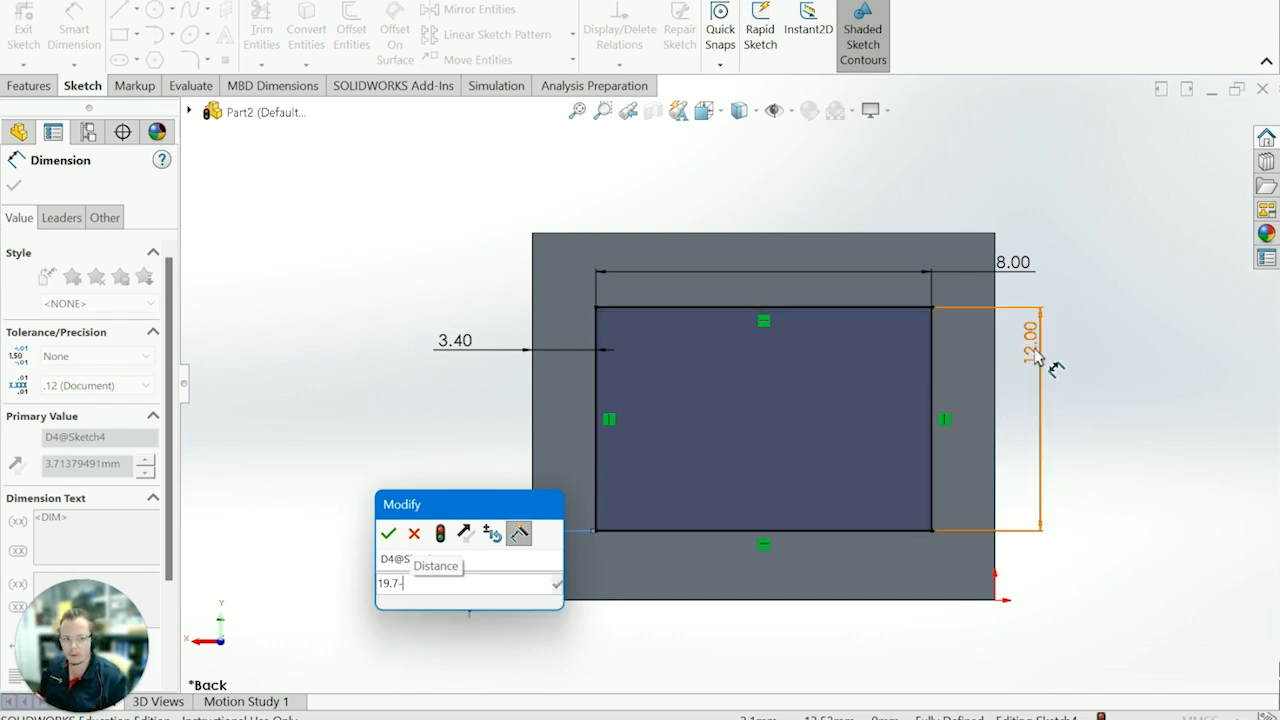
type("12")
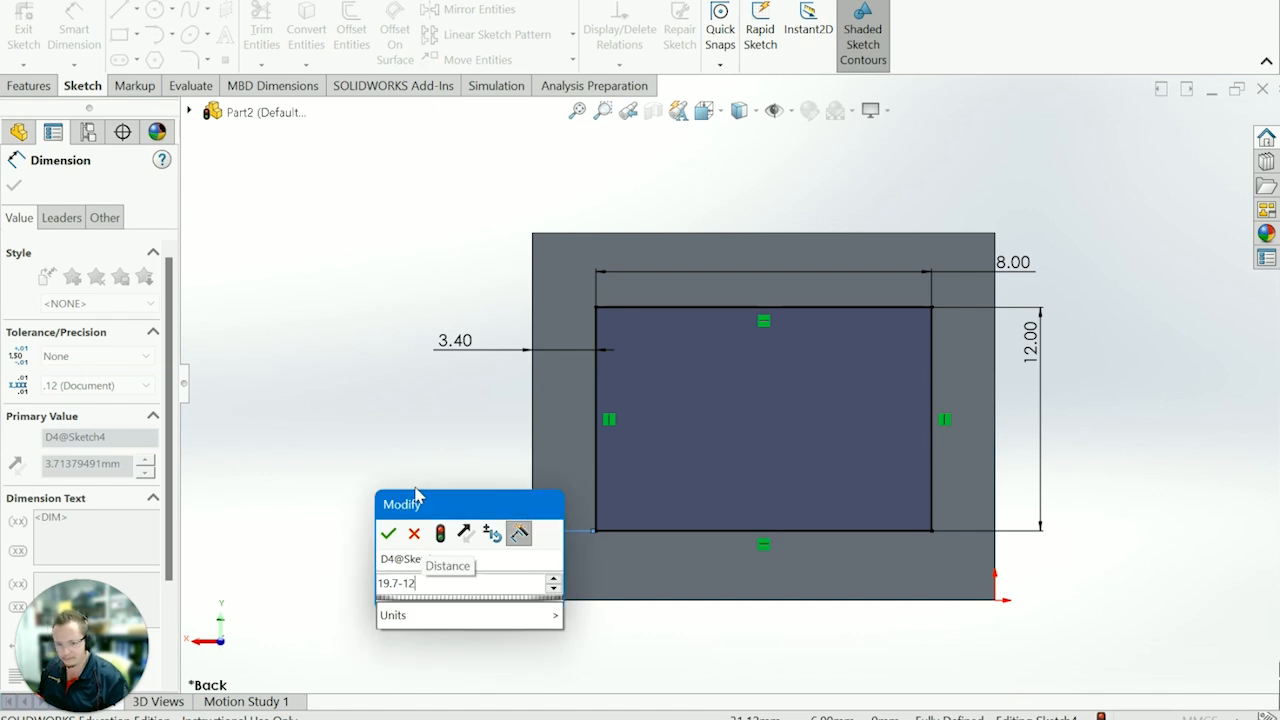
type(")")
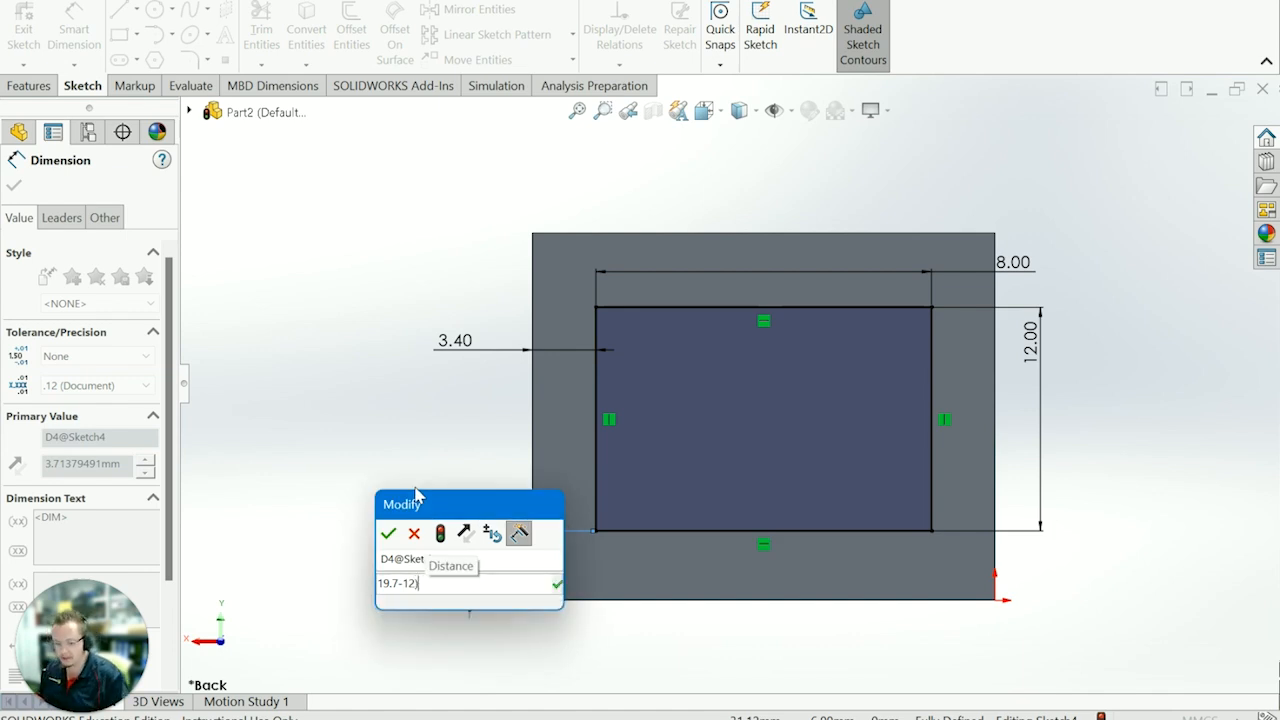
key("Home")
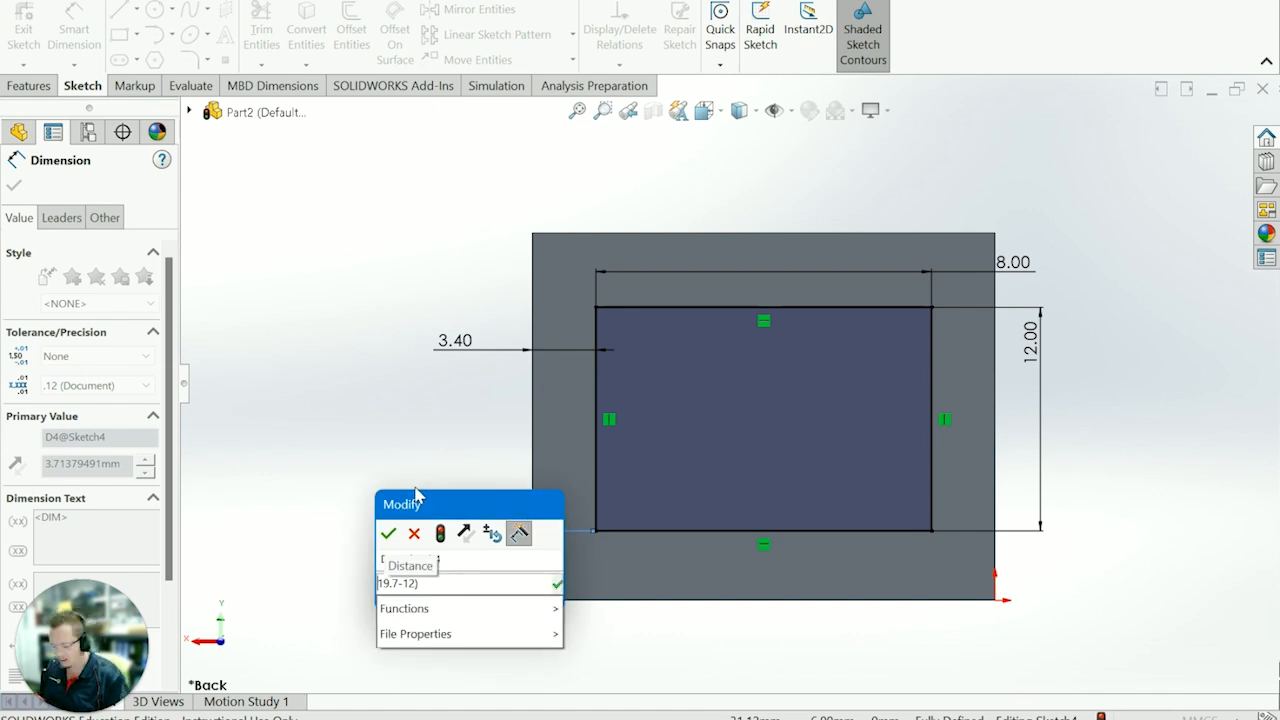
type("(")
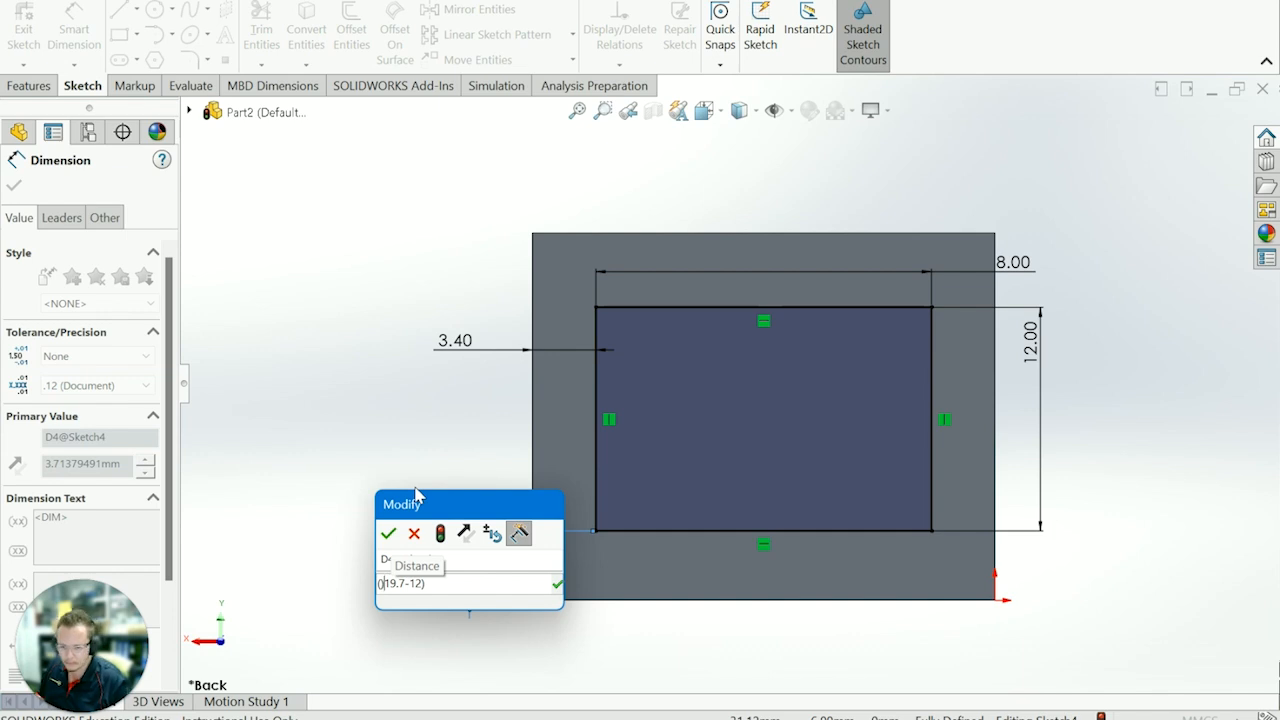
key("BackSpace")
type("(")
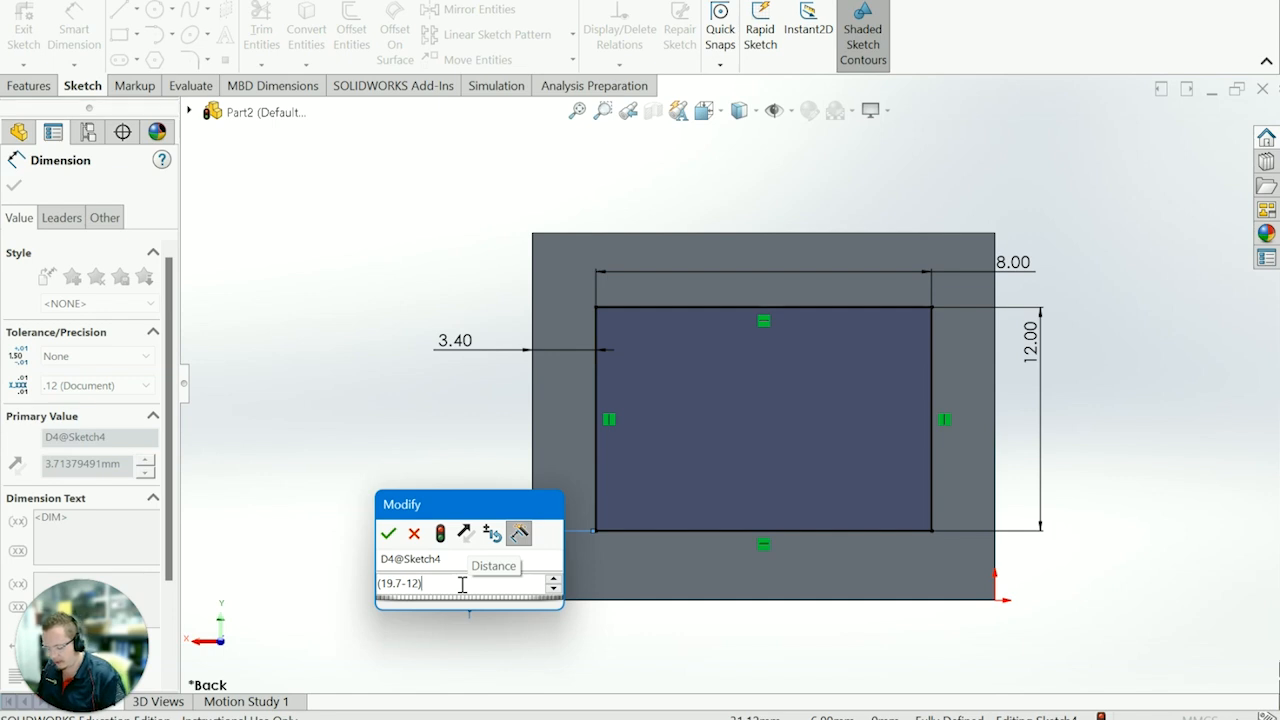
type("/2")
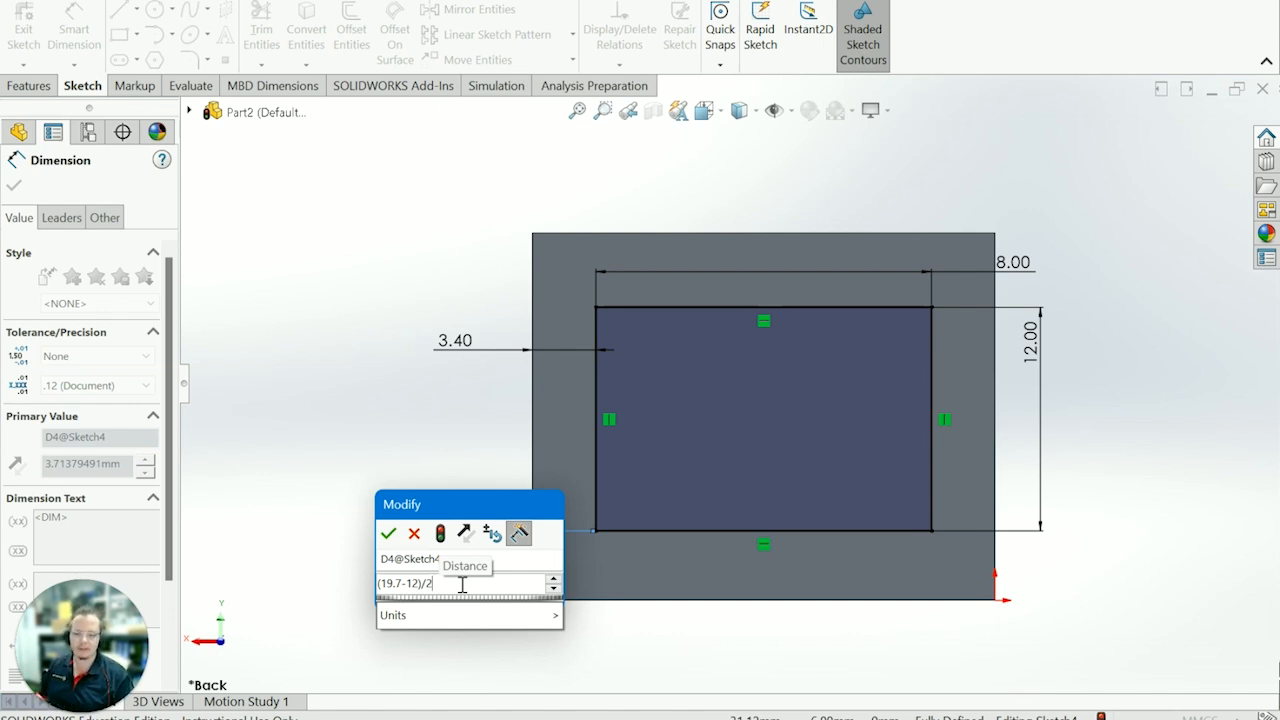
key("Return")
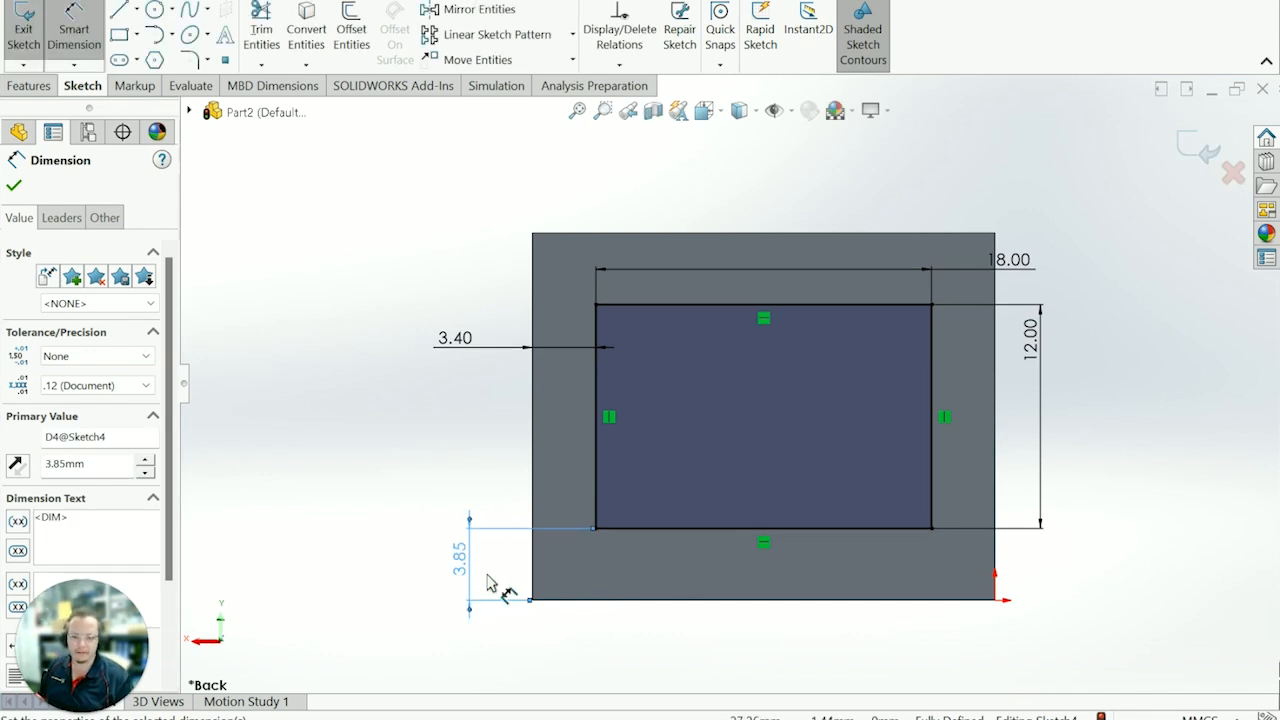
Check the distance between the rectangle's top side and the block face's top edge without placing a dimension.
left_click(714, 305)
left_click(707, 236)
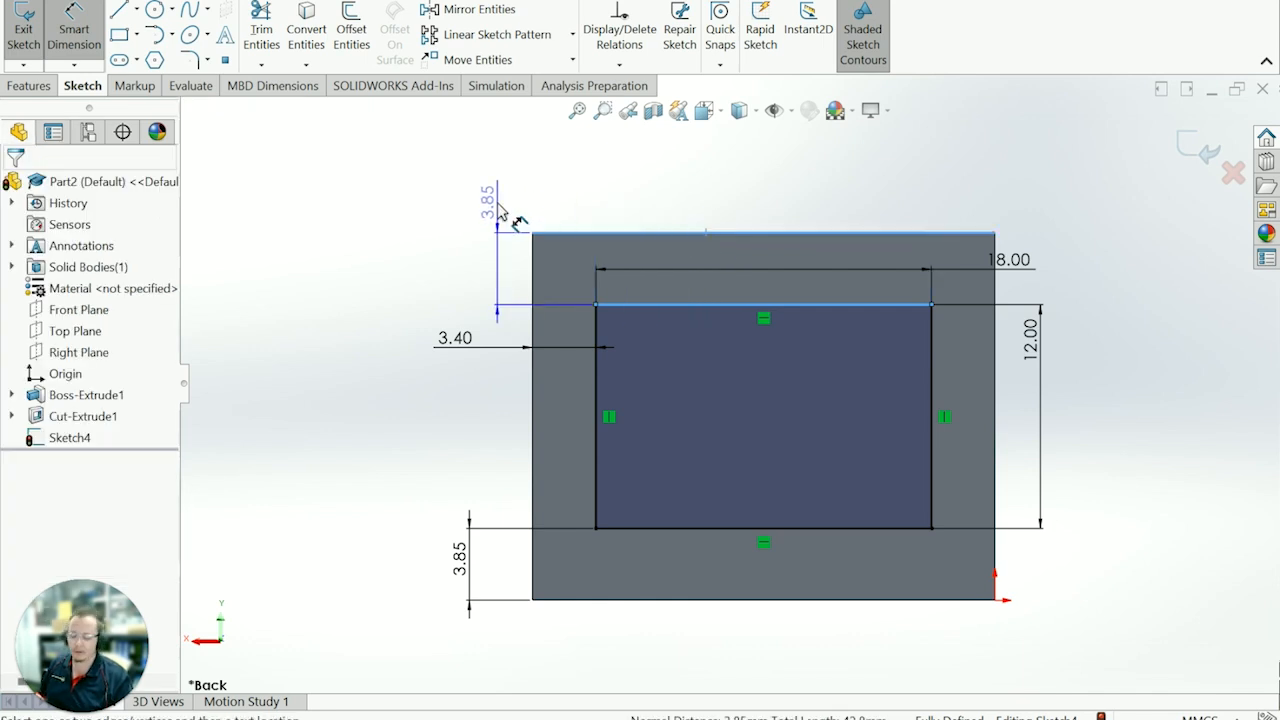
key("Escape")
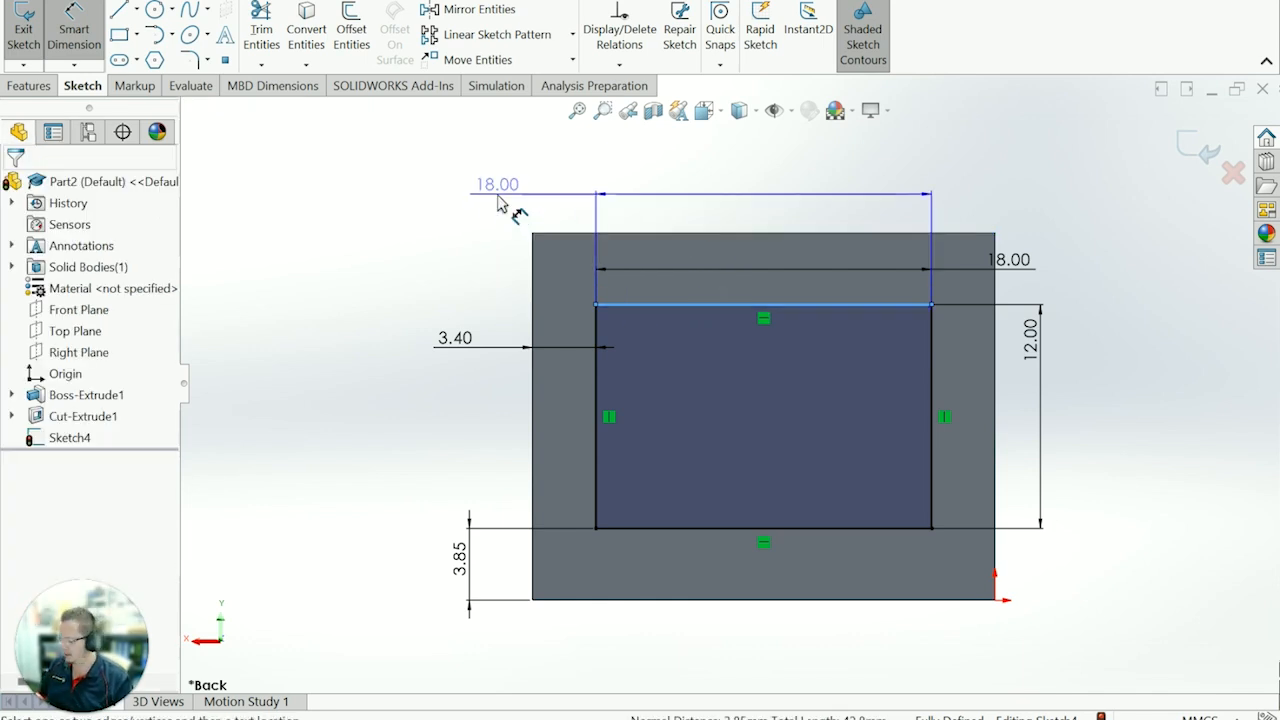
key("Escape")
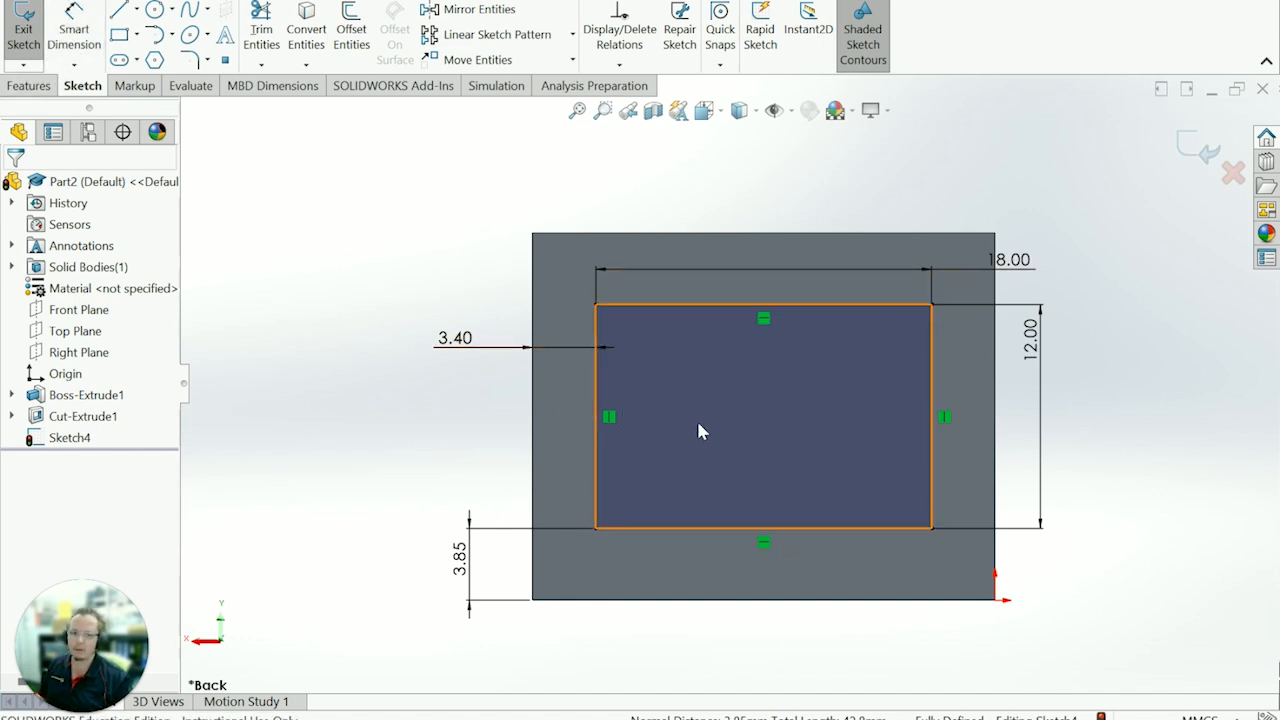
left_click(730, 385)
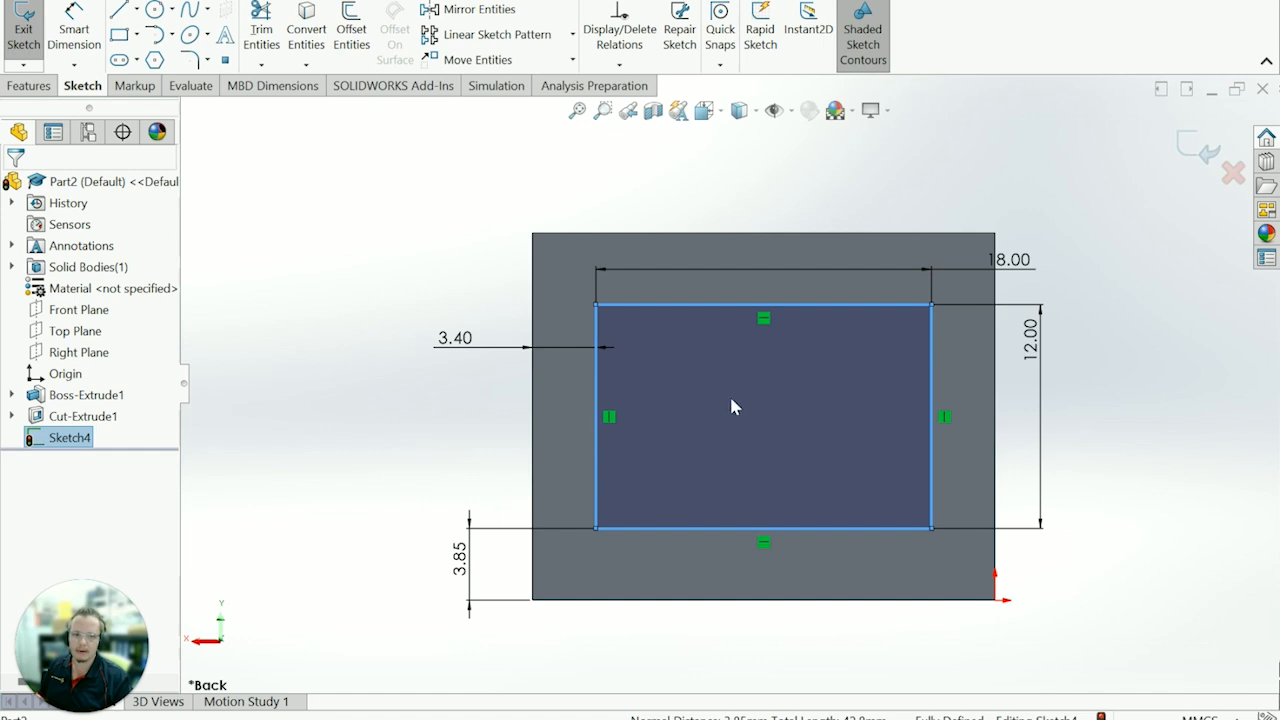
left_click(400, 230)
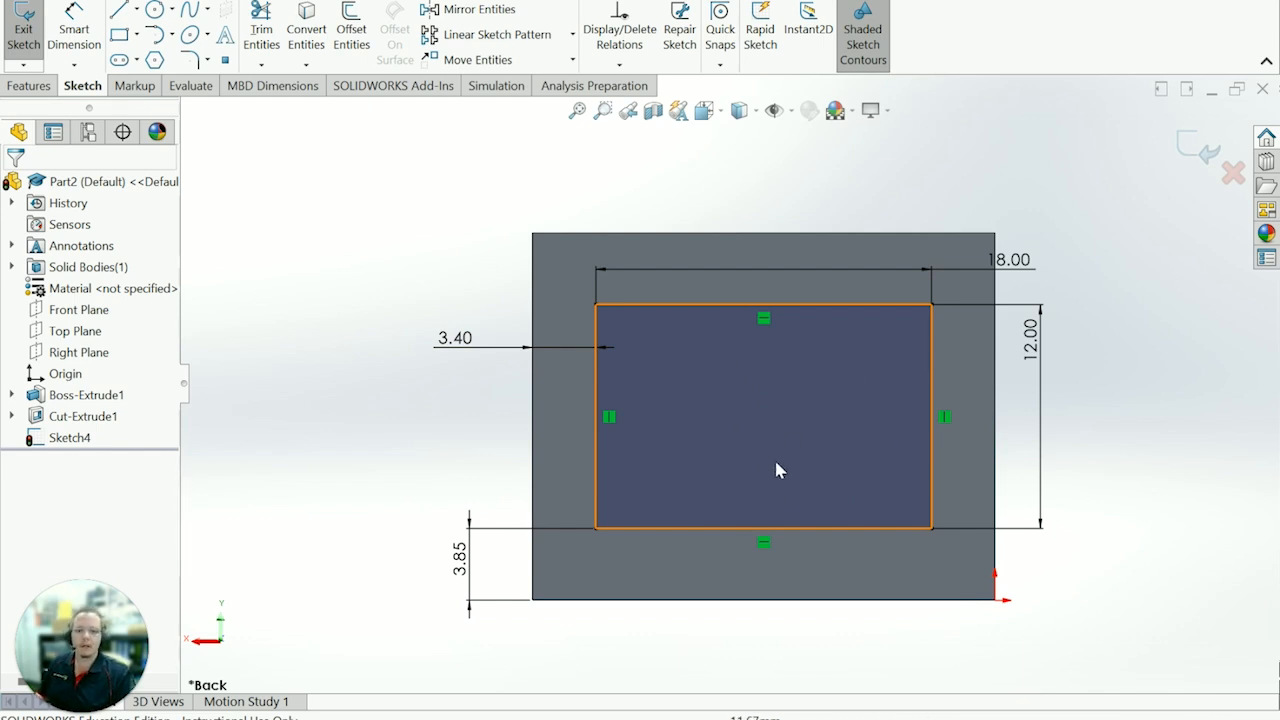
Cut the centred rectangle 2 mm deep into the block's back face with a blind Extruded Cut.
left_click(30, 86)
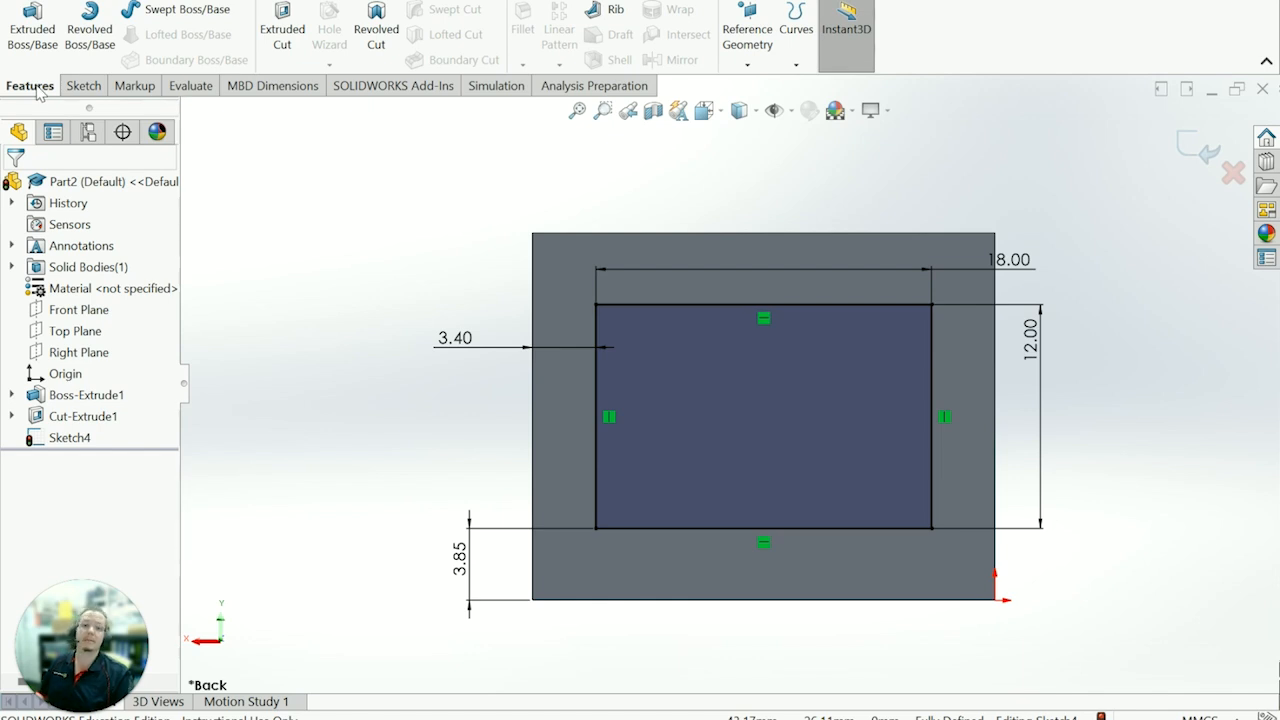
left_click(284, 30)
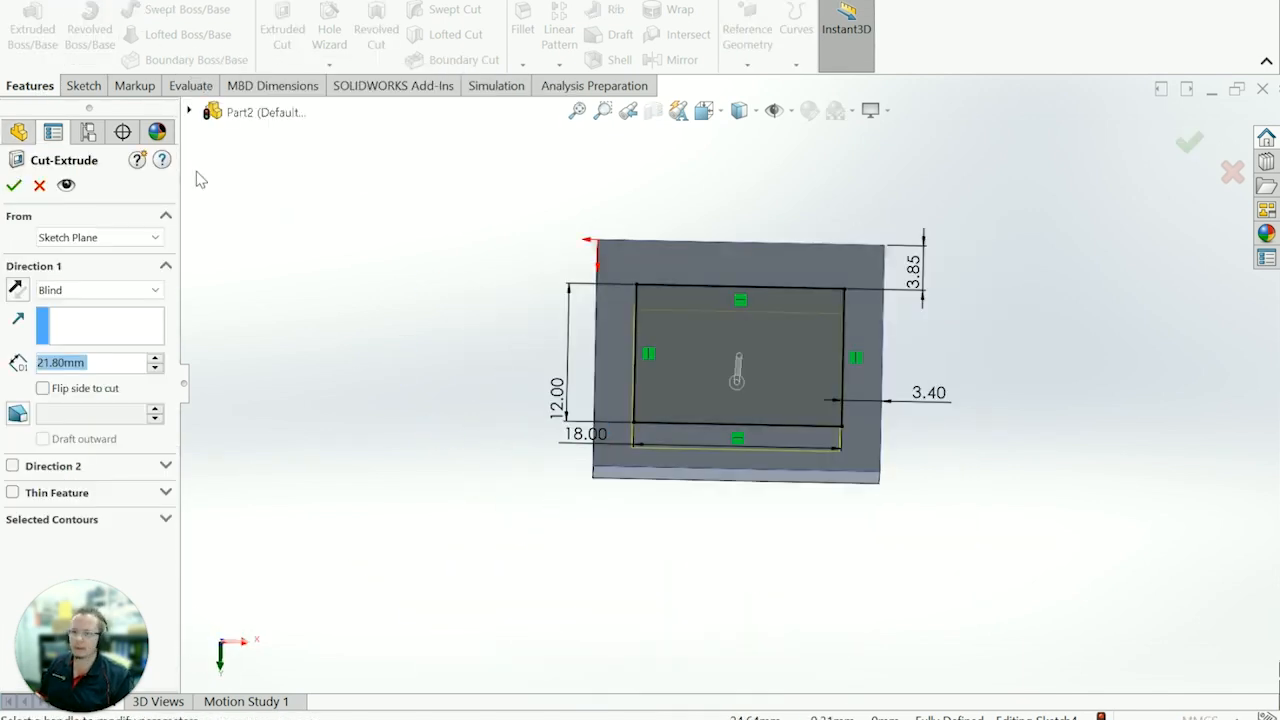
type("2")
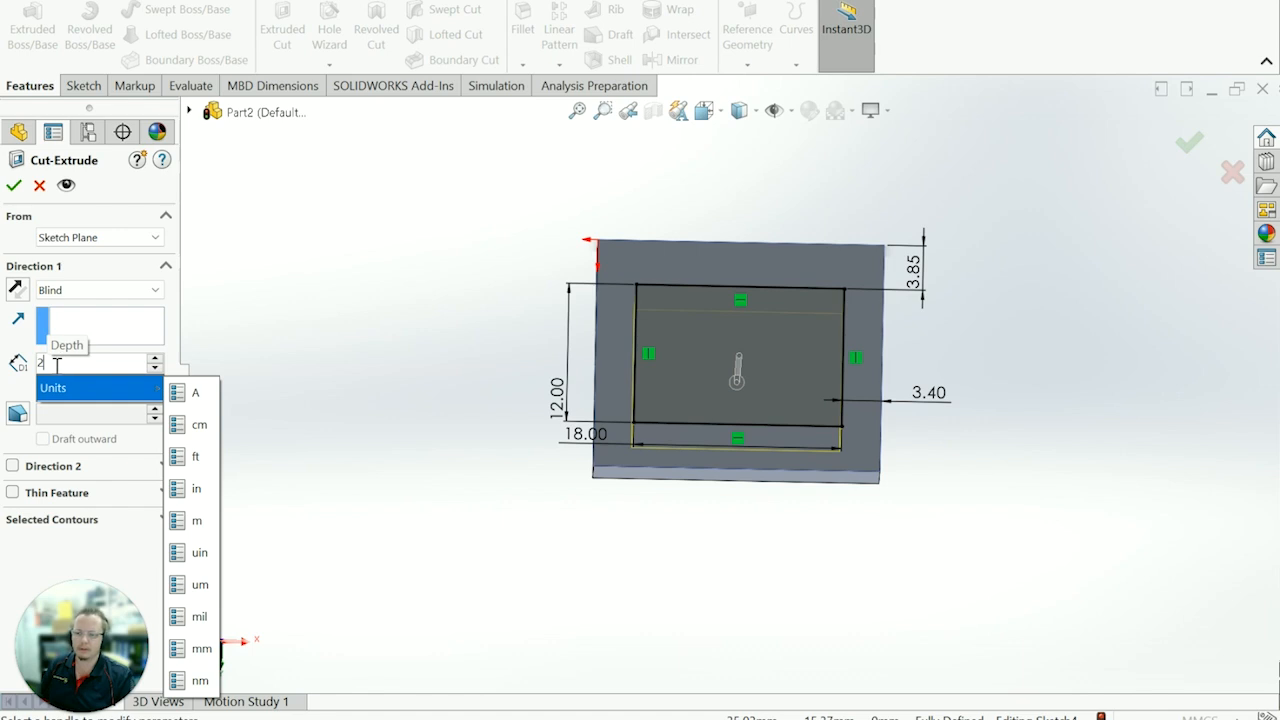
key("Return")
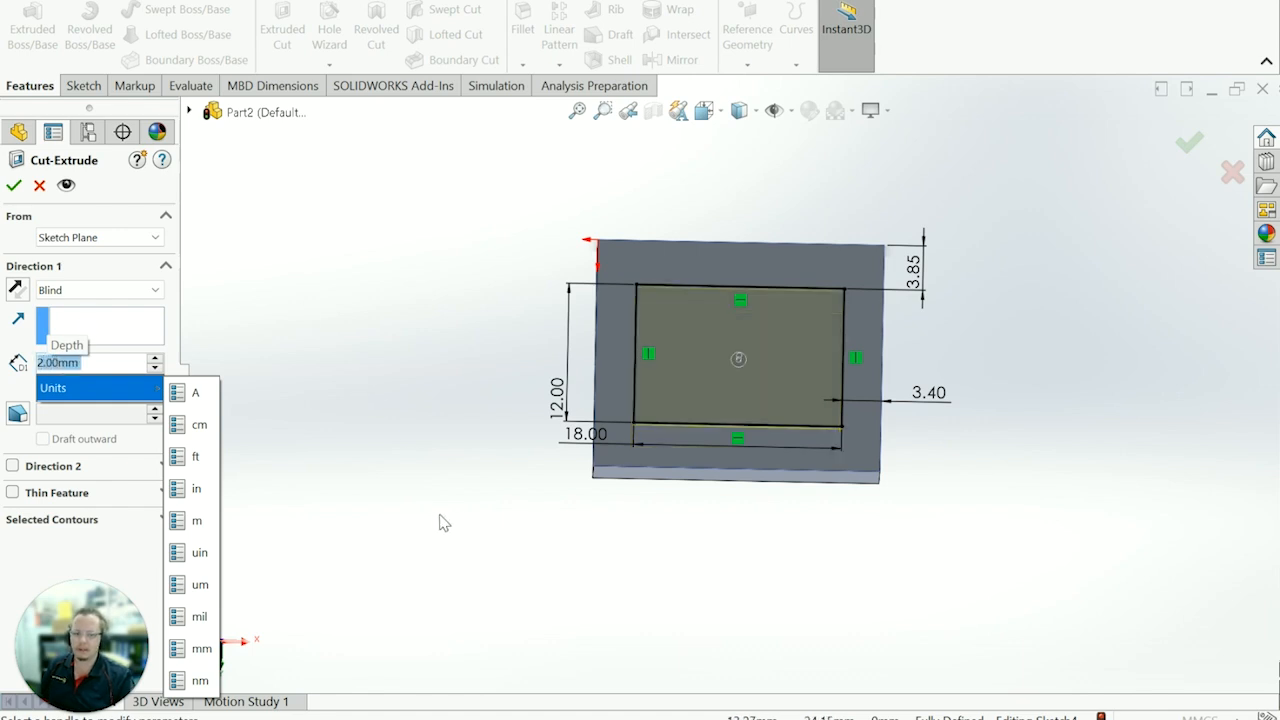
middle_click_drag(440, 520, 415, 400)
left_click(20, 190)
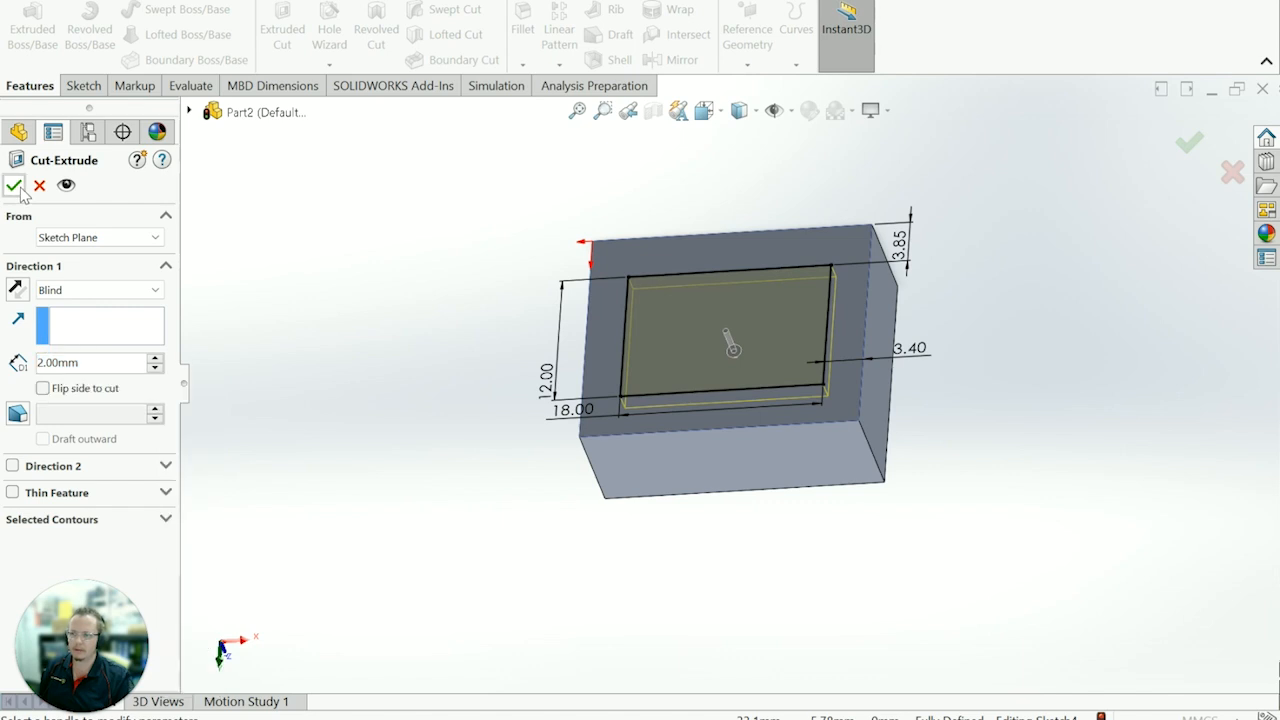
left_click(16, 187)
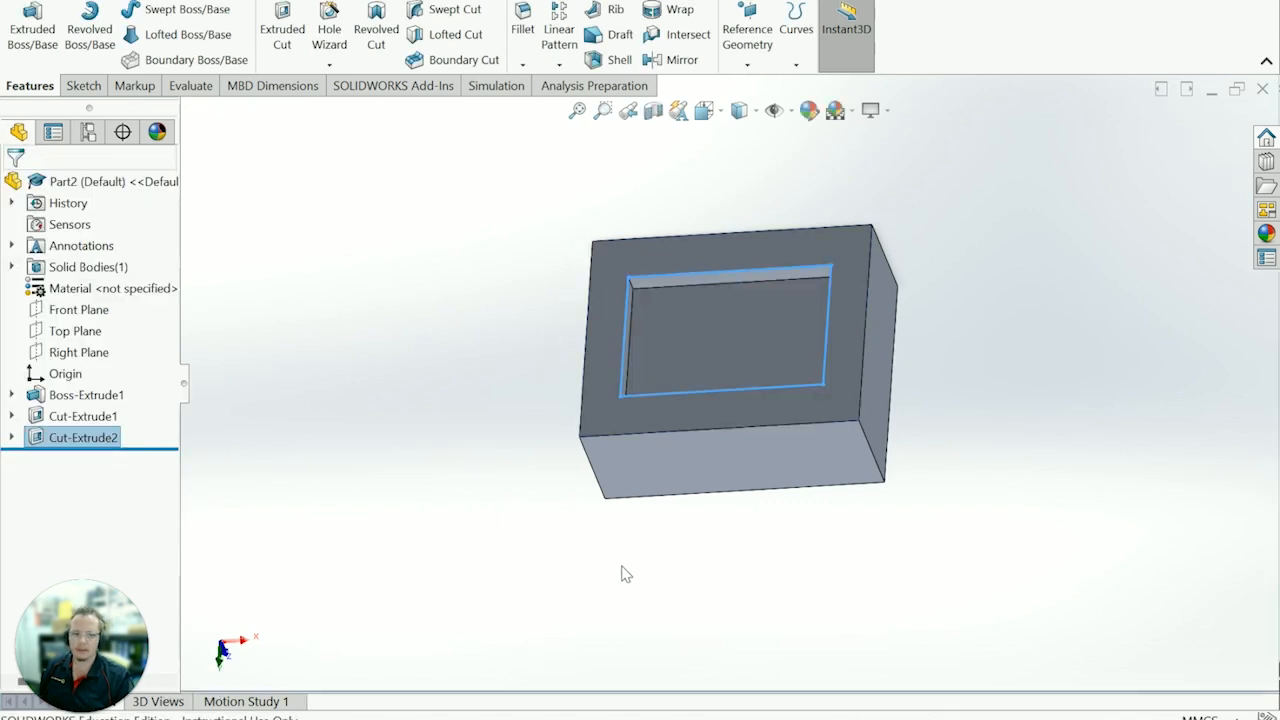